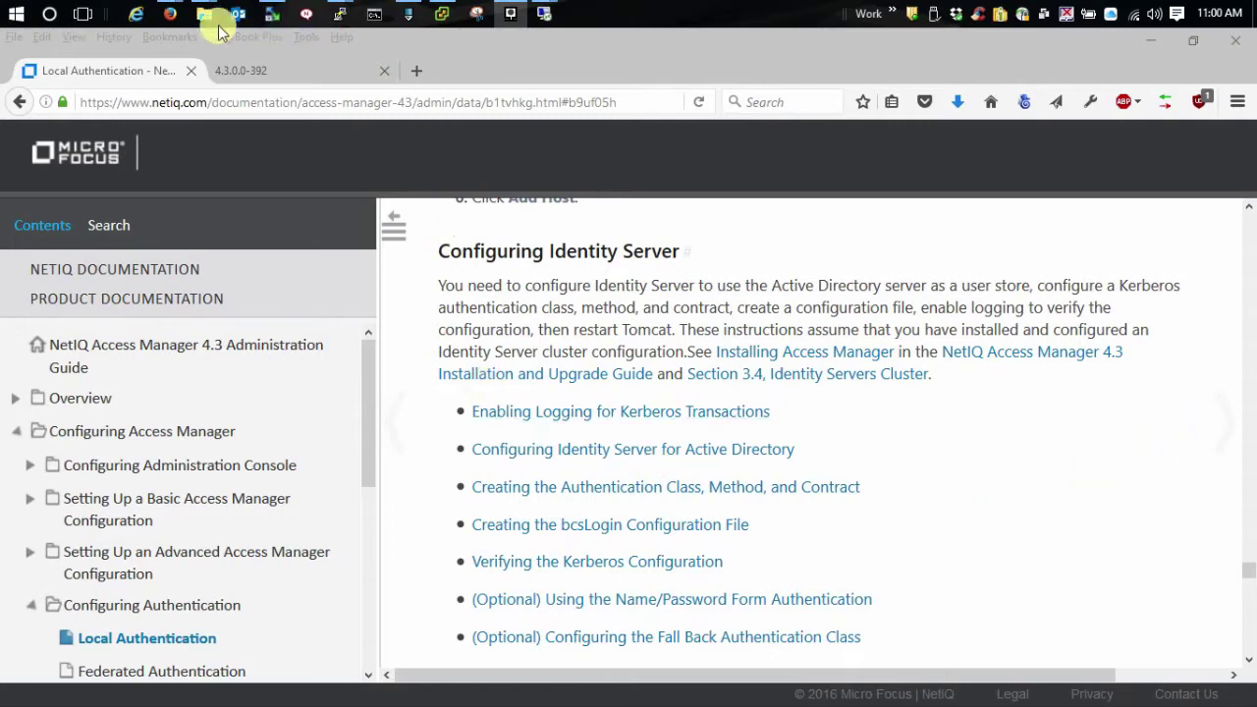
# In the IDP Cluster's Auditing and Logging settings, set the Application file logger to debug.
pyautogui.click(234, 72)
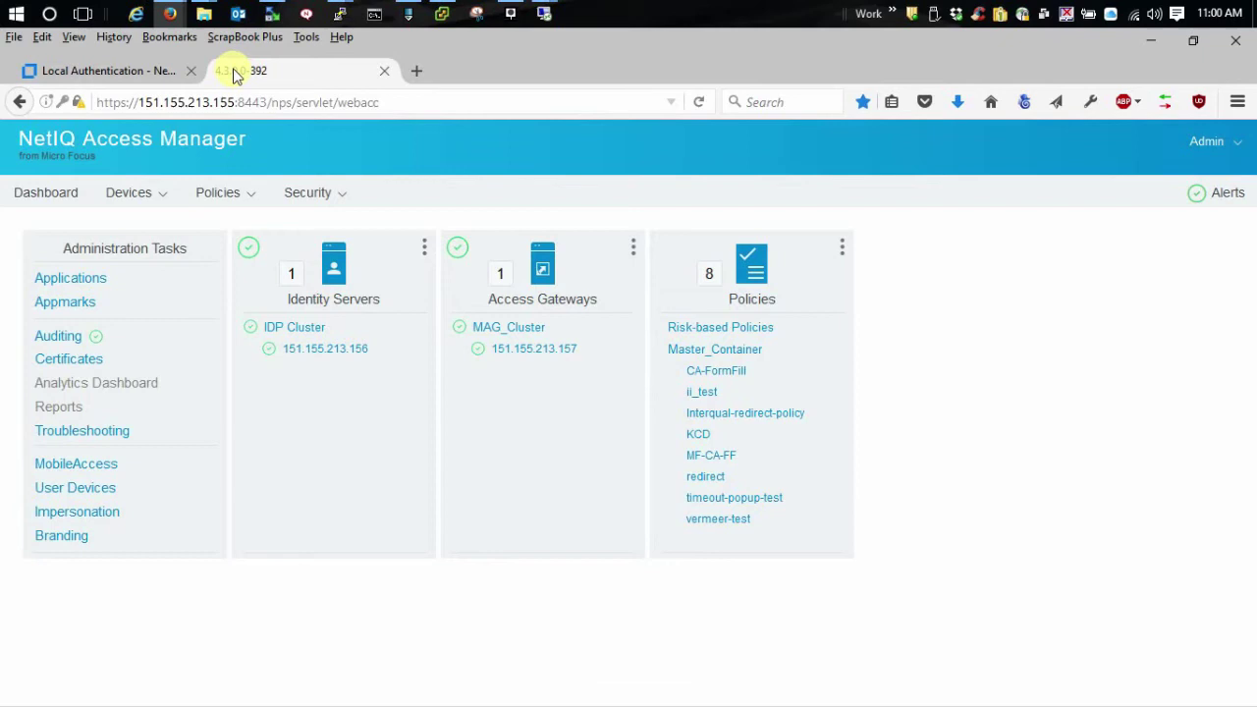
pyautogui.click(325, 278)
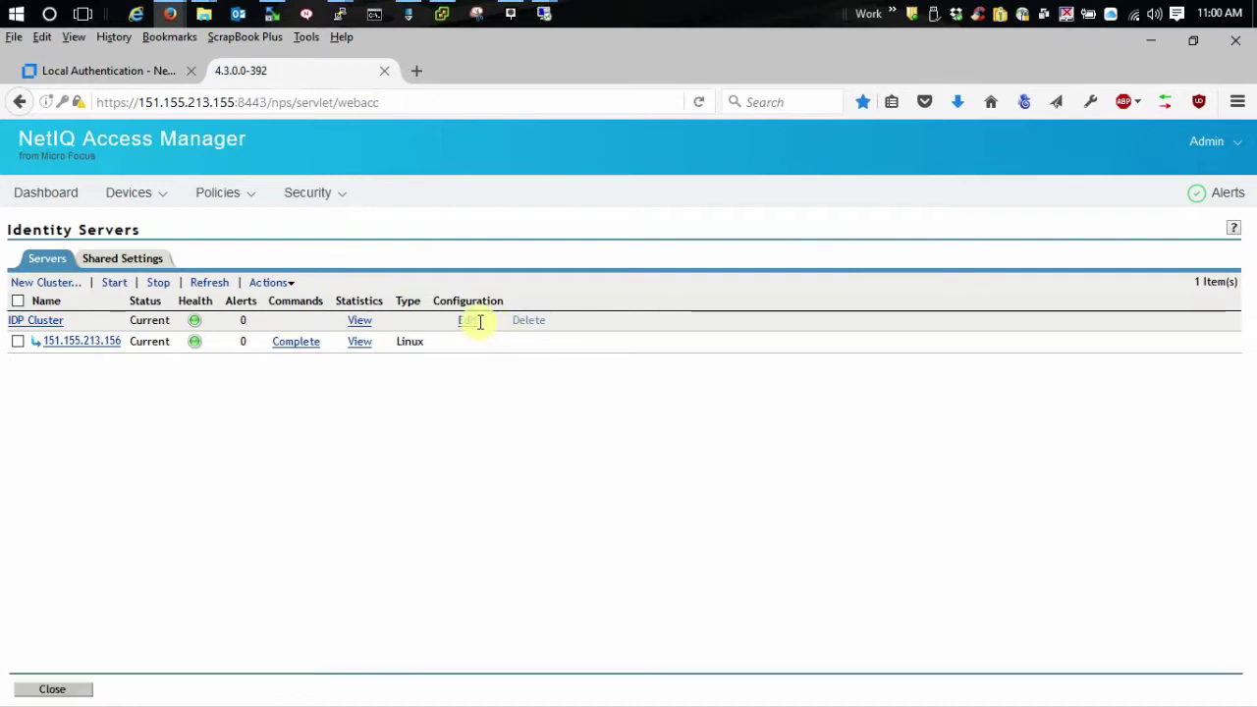
pyautogui.click(472, 327)
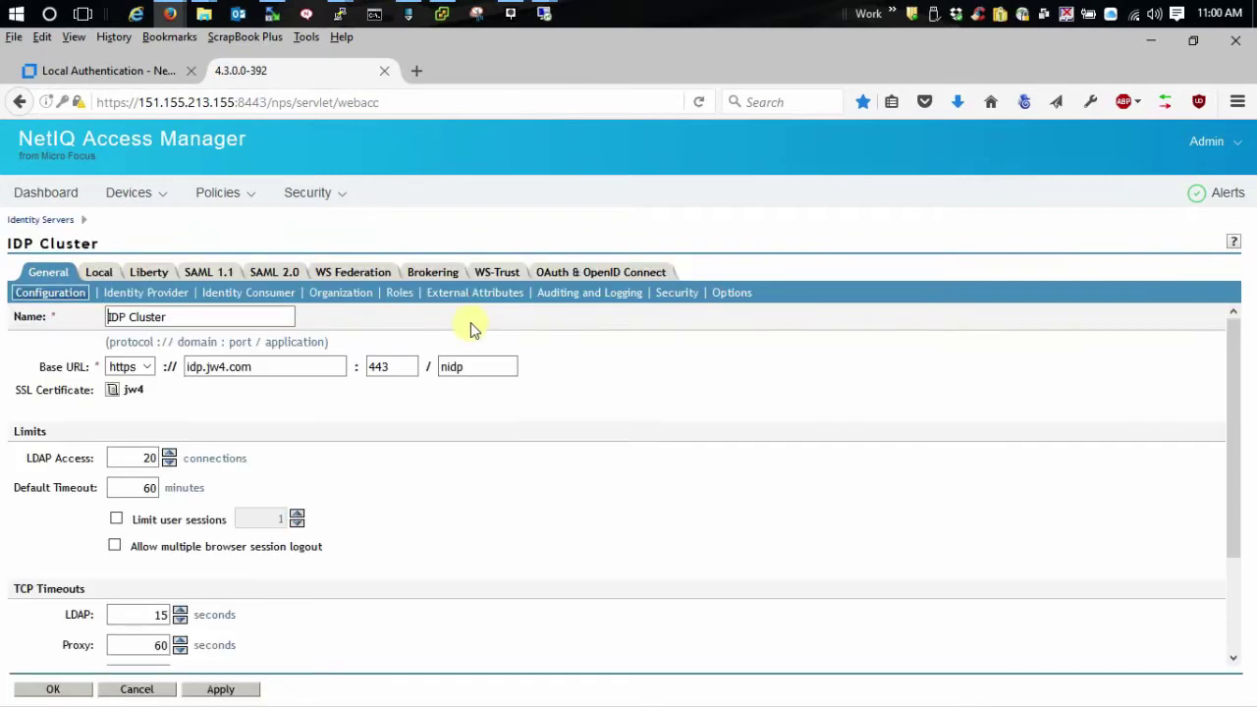
pyautogui.click(580, 299)
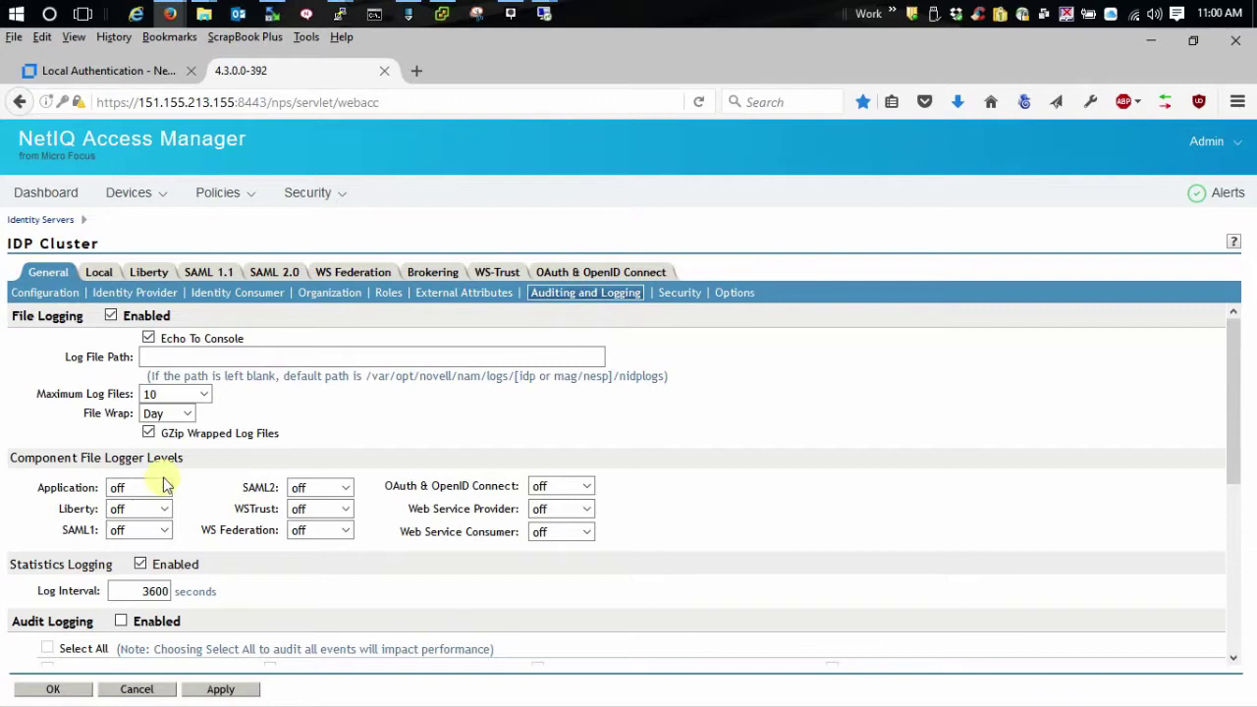
pyautogui.click(165, 490)
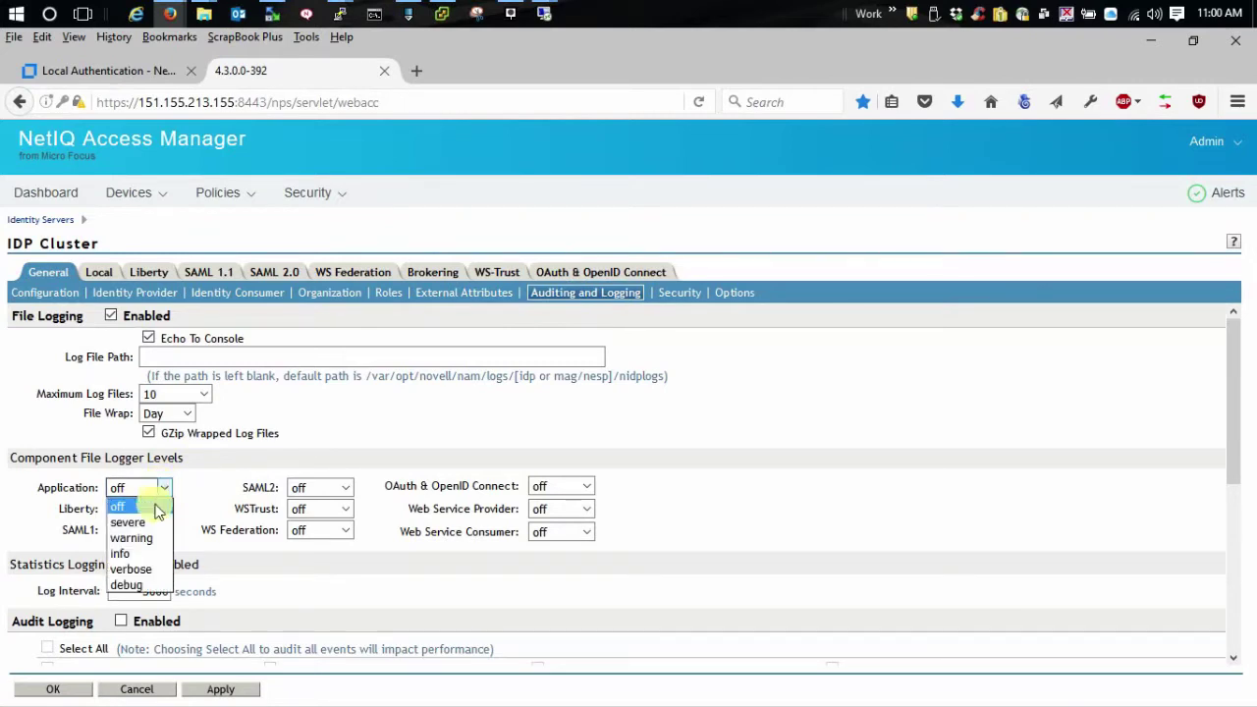
pyautogui.click(147, 586)
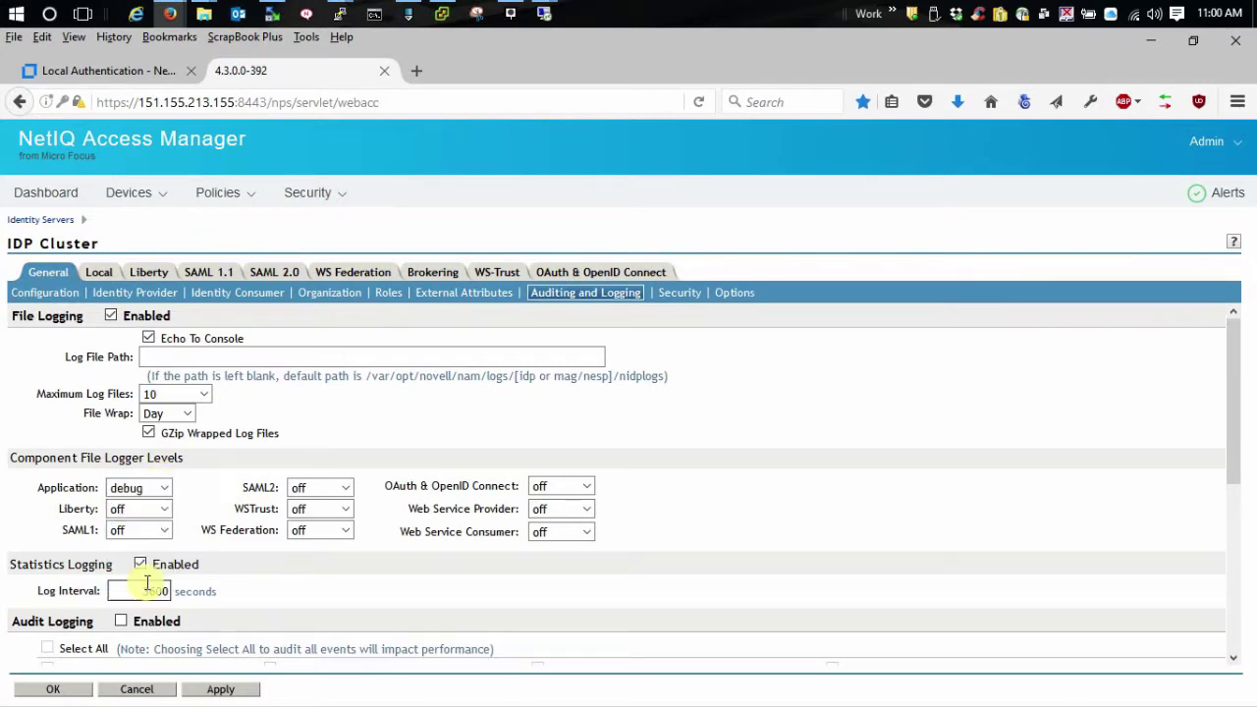
# From the IDP Cluster's Local > Classes list, start a new authentication class.
pyautogui.click(102, 275)
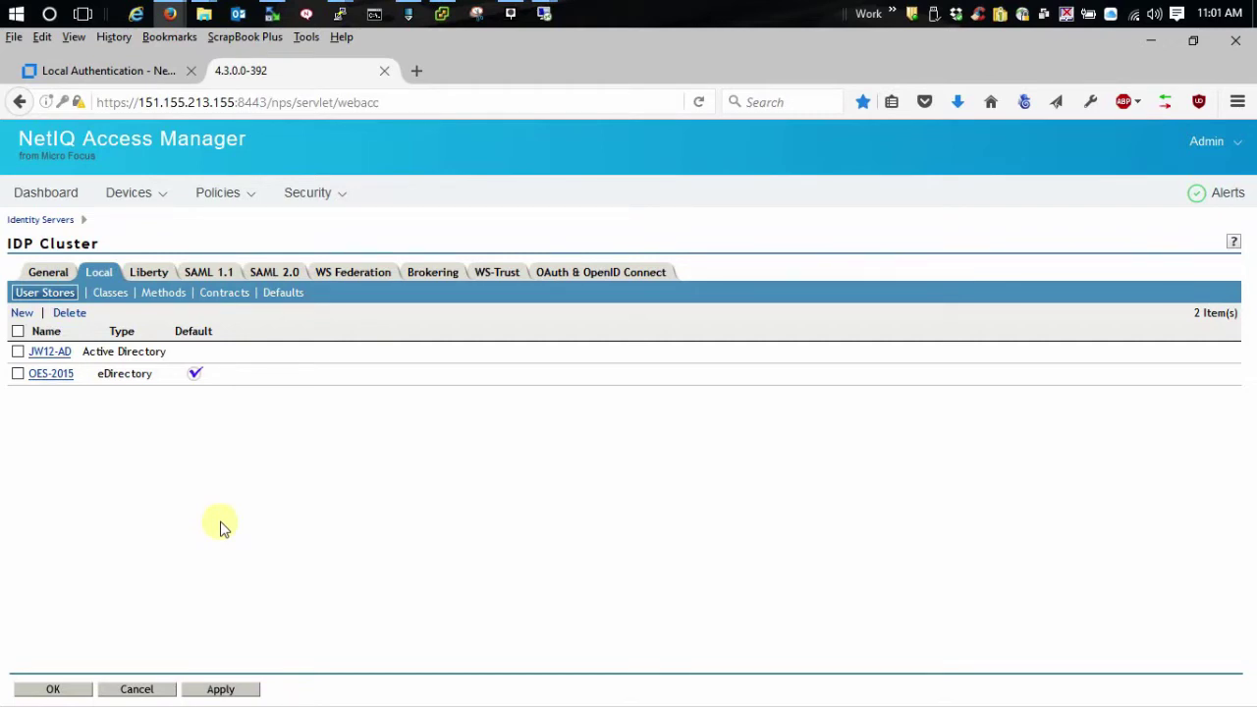
pyautogui.click(98, 275)
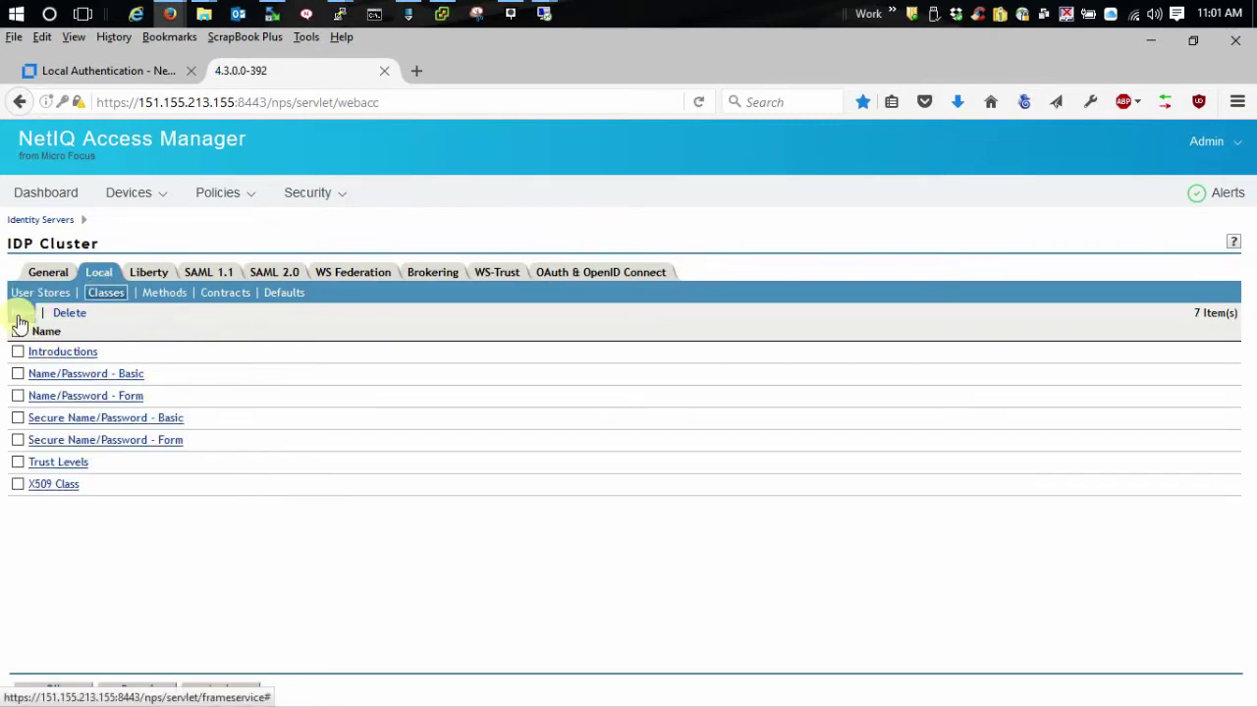
pyautogui.click(20, 322)
# Name the class Kerberos-Class and choose Kerberos Class as its Java class.
pyautogui.click(334, 341)
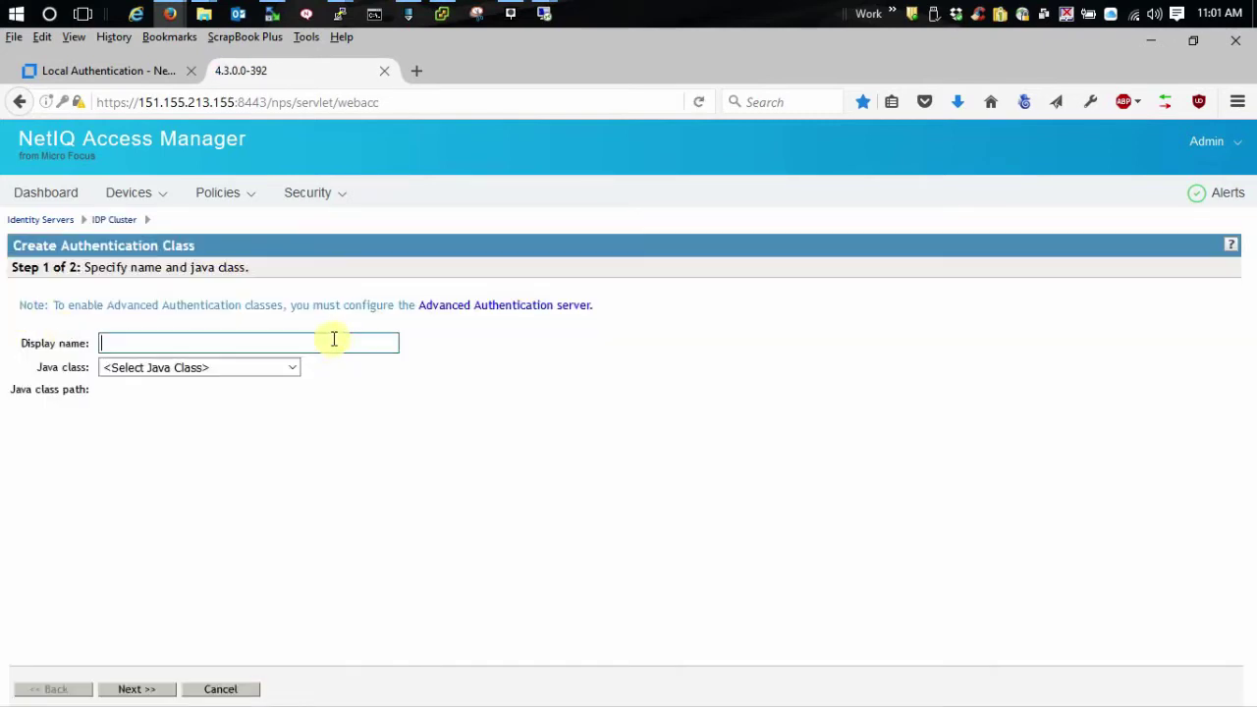
pyautogui.write('Kerberos-')
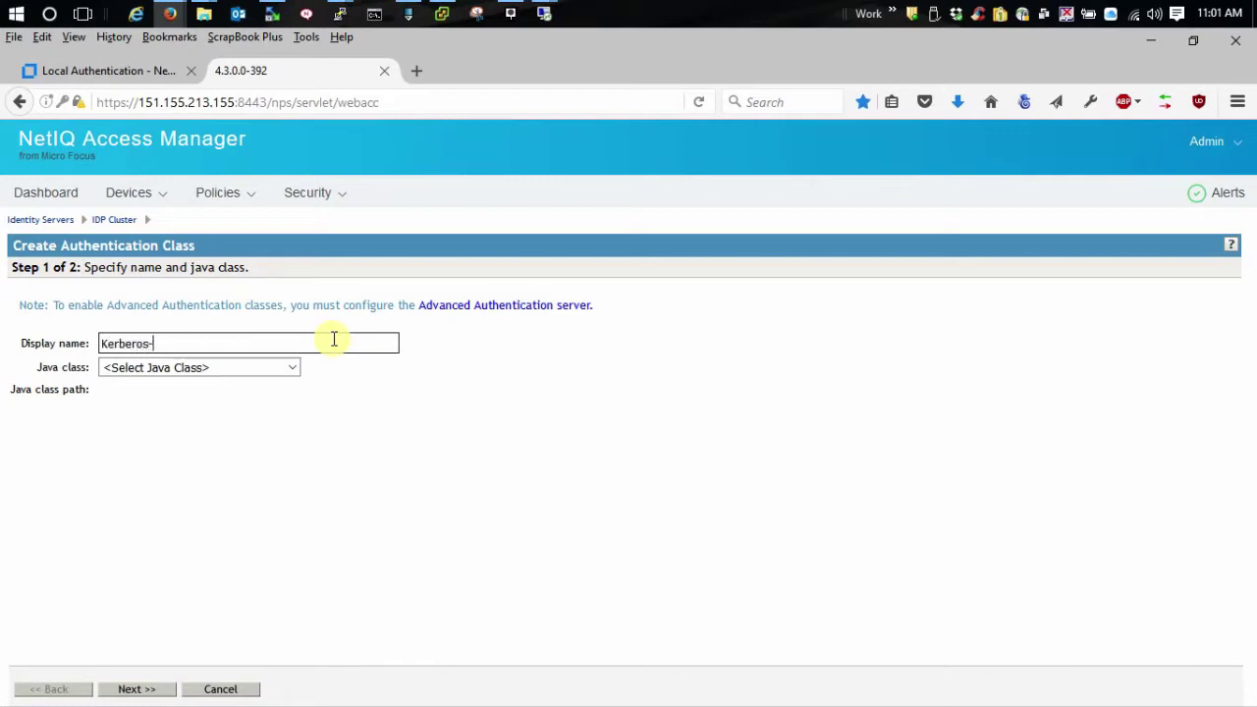
pyautogui.write('Class')
pyautogui.click(292, 371)
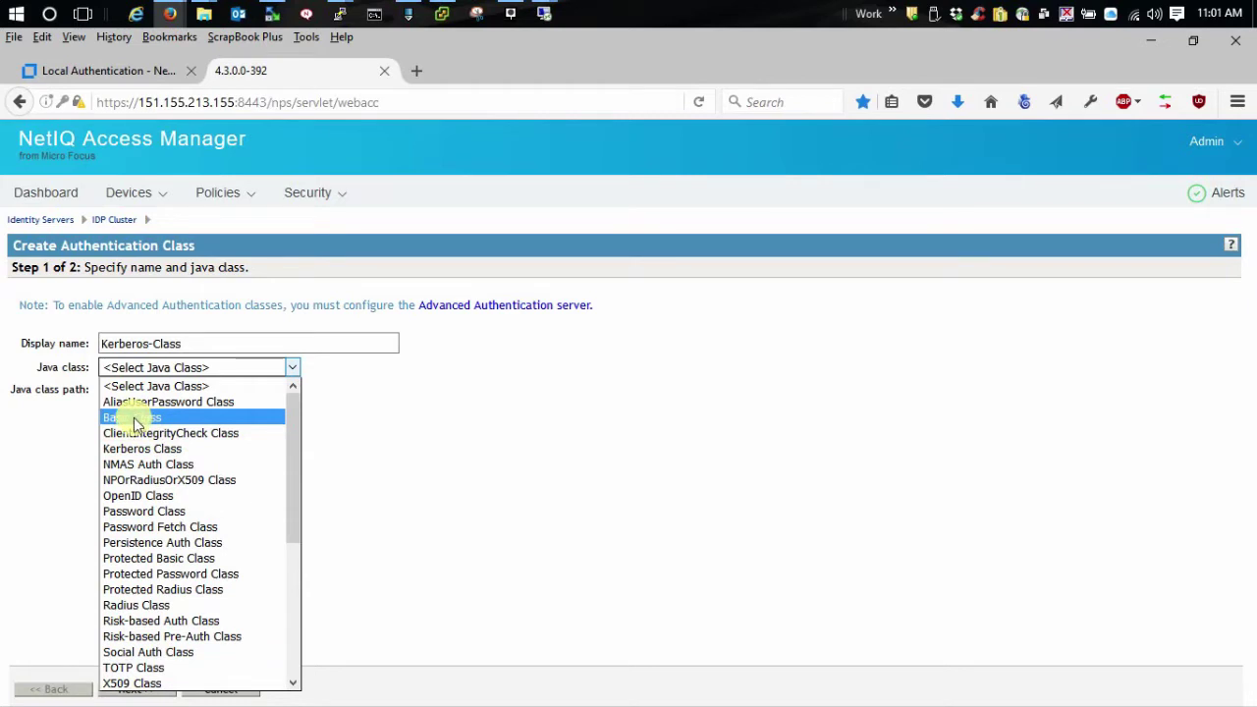
pyautogui.click(134, 420)
pyautogui.click(281, 369)
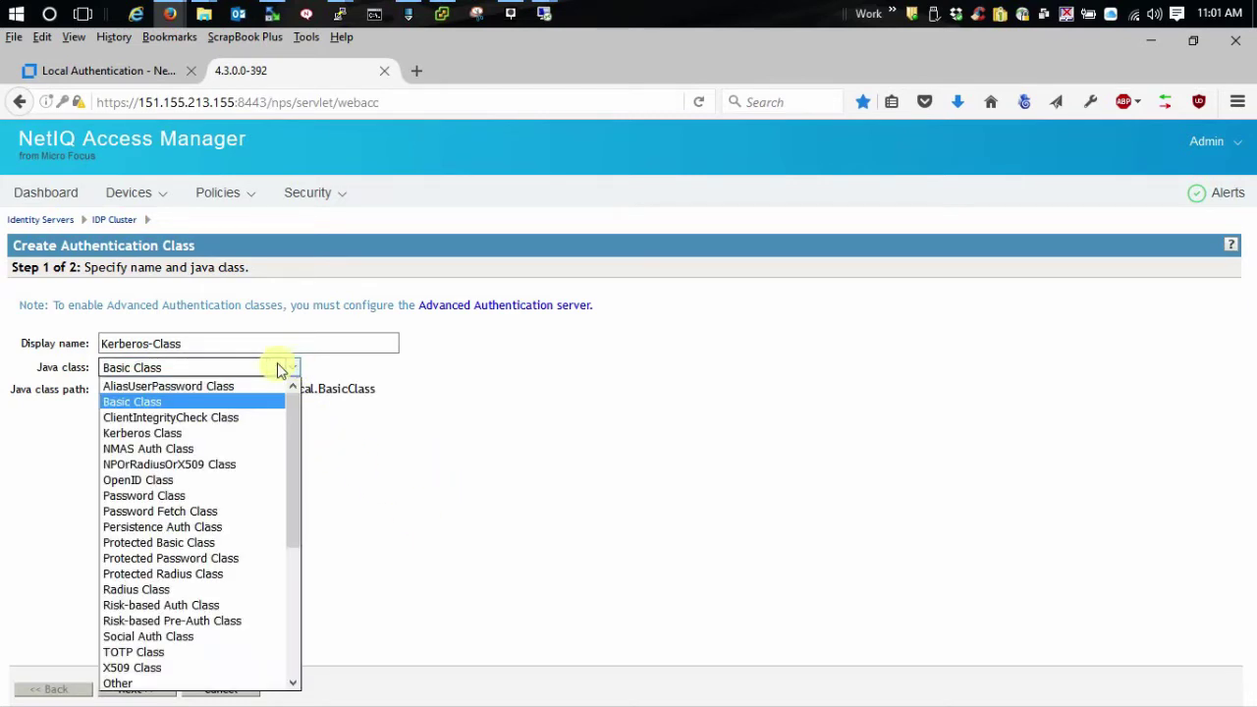
pyautogui.click(166, 433)
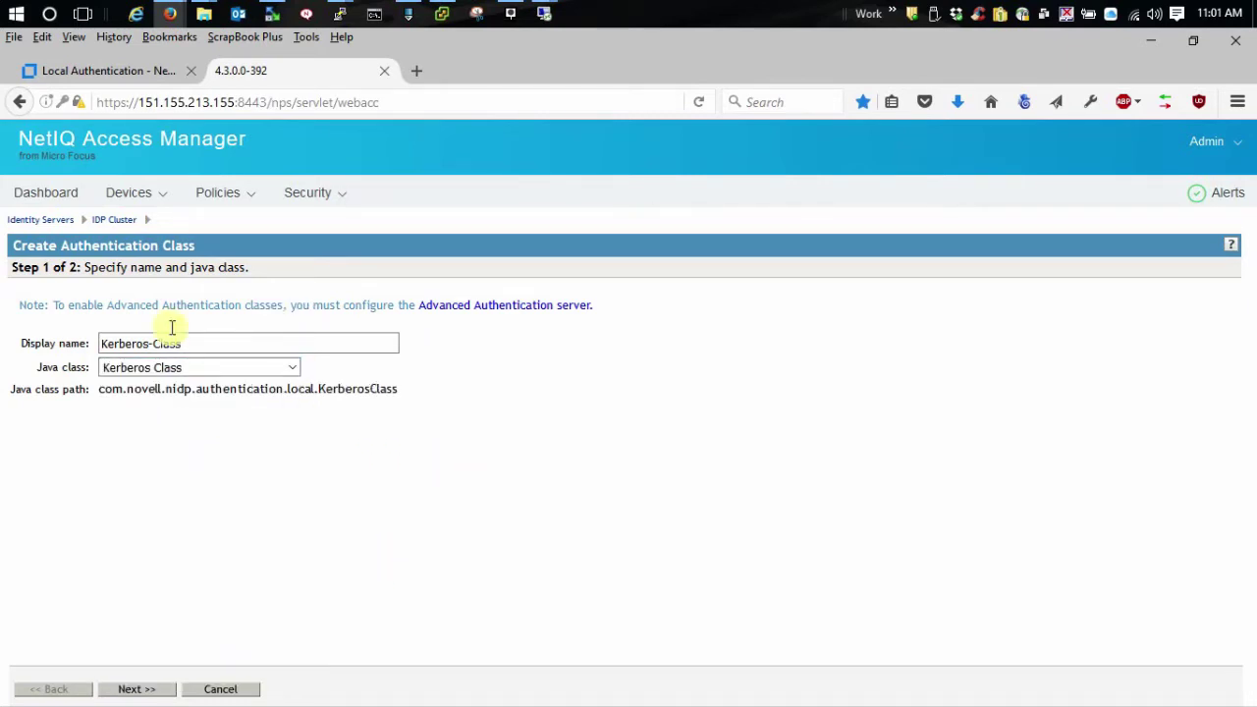
# In the Kerberos properties, replace the Kerberos realm with JW12.JW.COM.
pyautogui.click(114, 688)
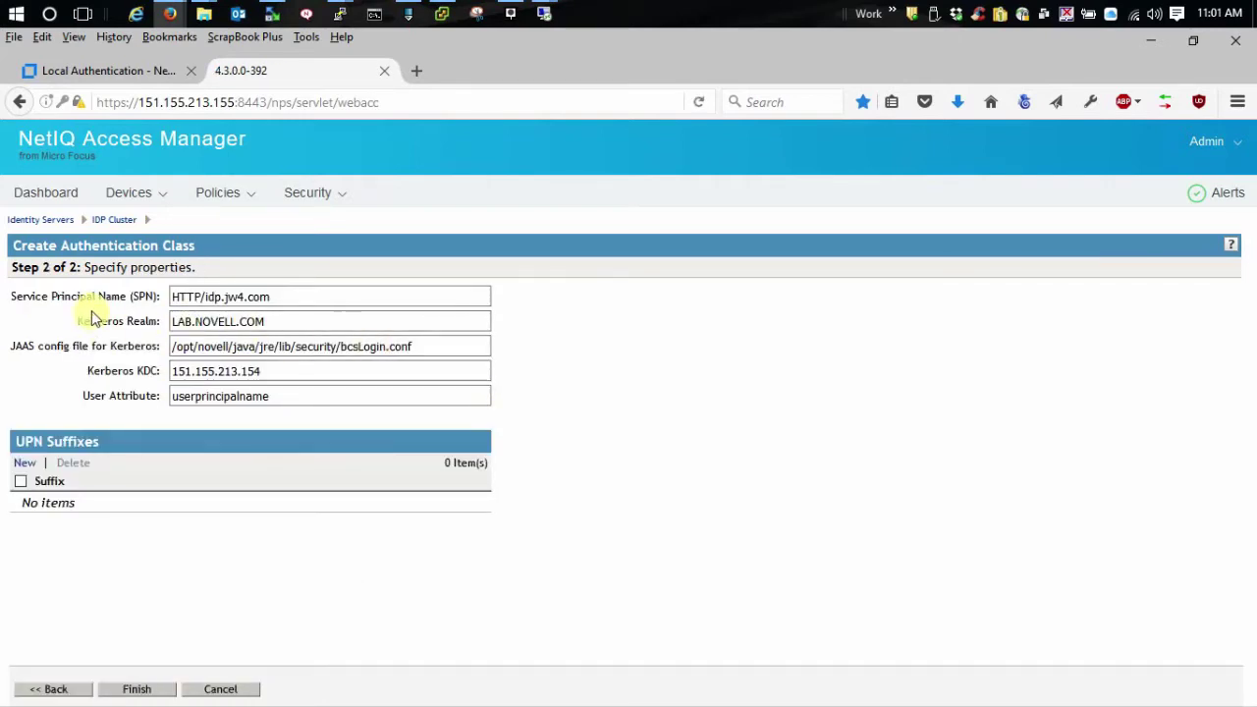
pyautogui.click(177, 296)
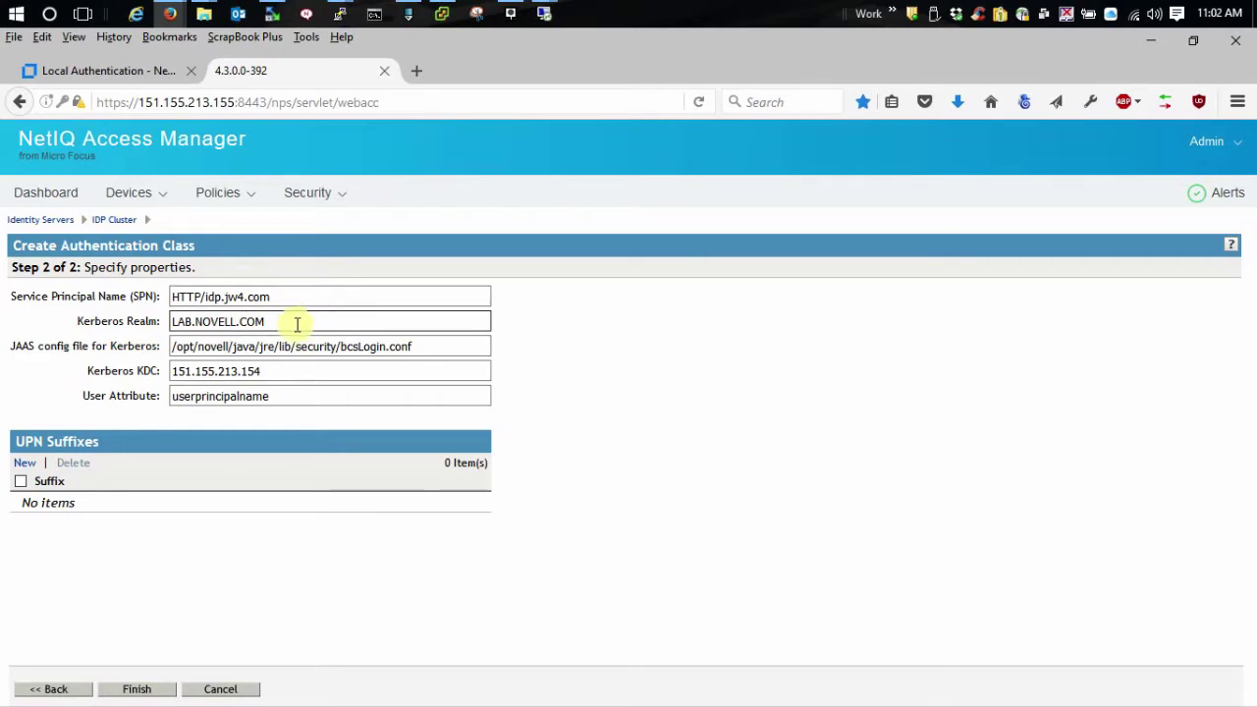
pyautogui.moveTo(295, 324); pyautogui.dragTo(165, 330)
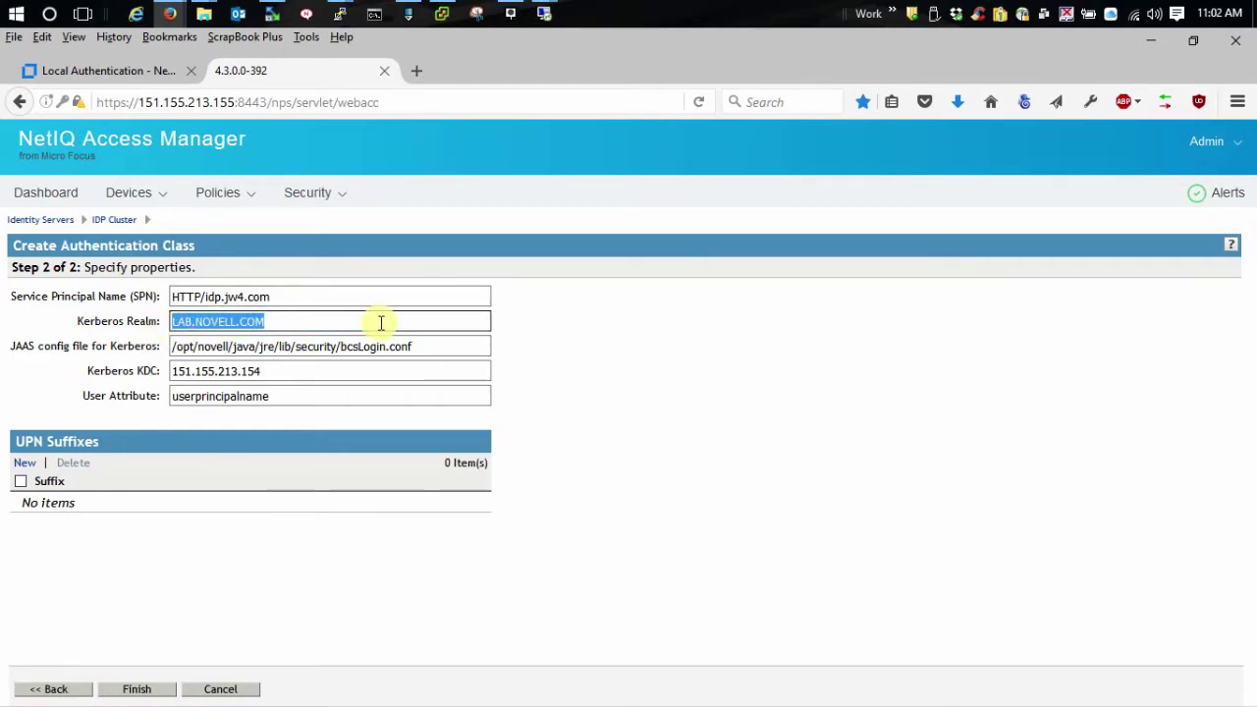
pyautogui.write('JW12.J')
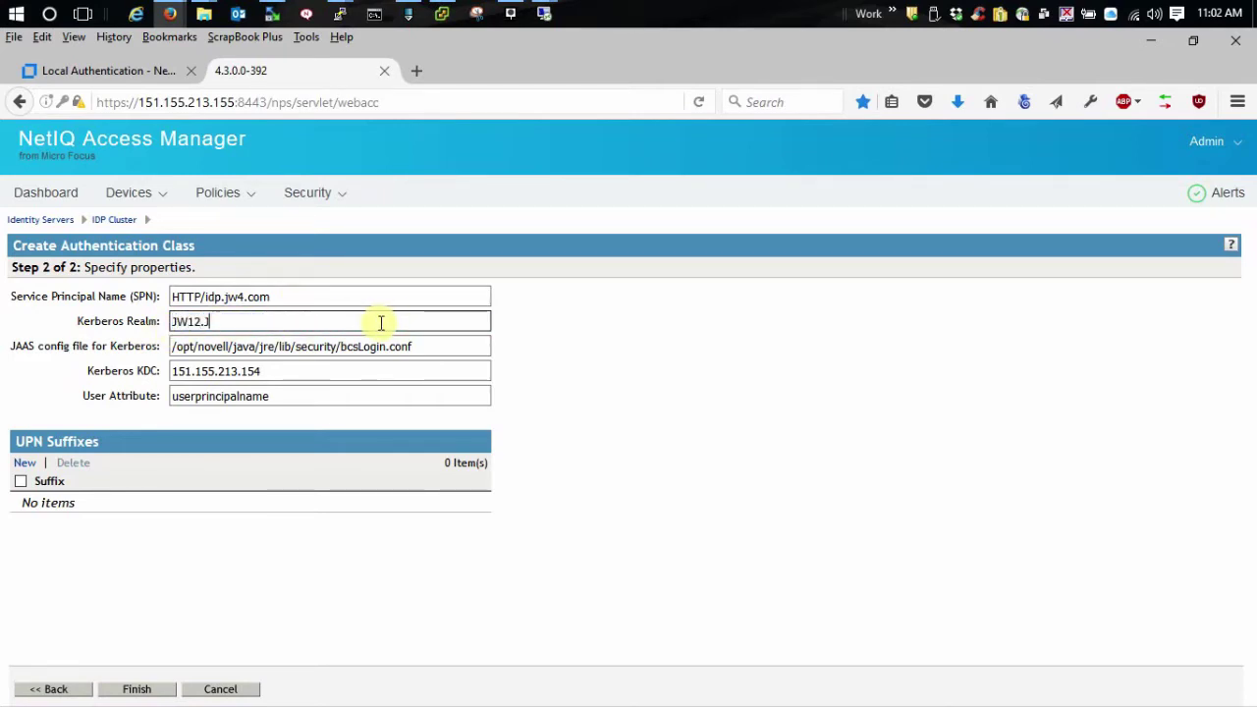
pyautogui.write('W.COM')
# Set the Kerberos KDC to 151.155.213.158 and finish creating Kerberos-Class.
pyautogui.click(453, 344)
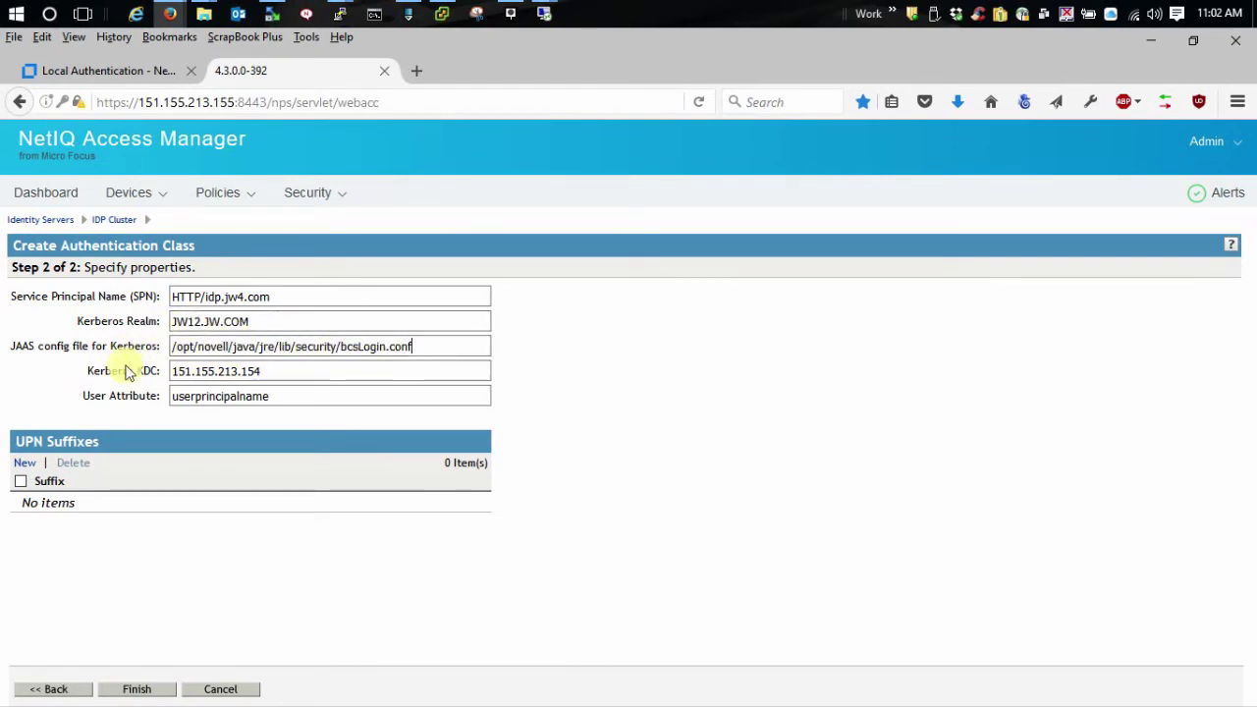
pyautogui.click(297, 367)
pyautogui.write('8')
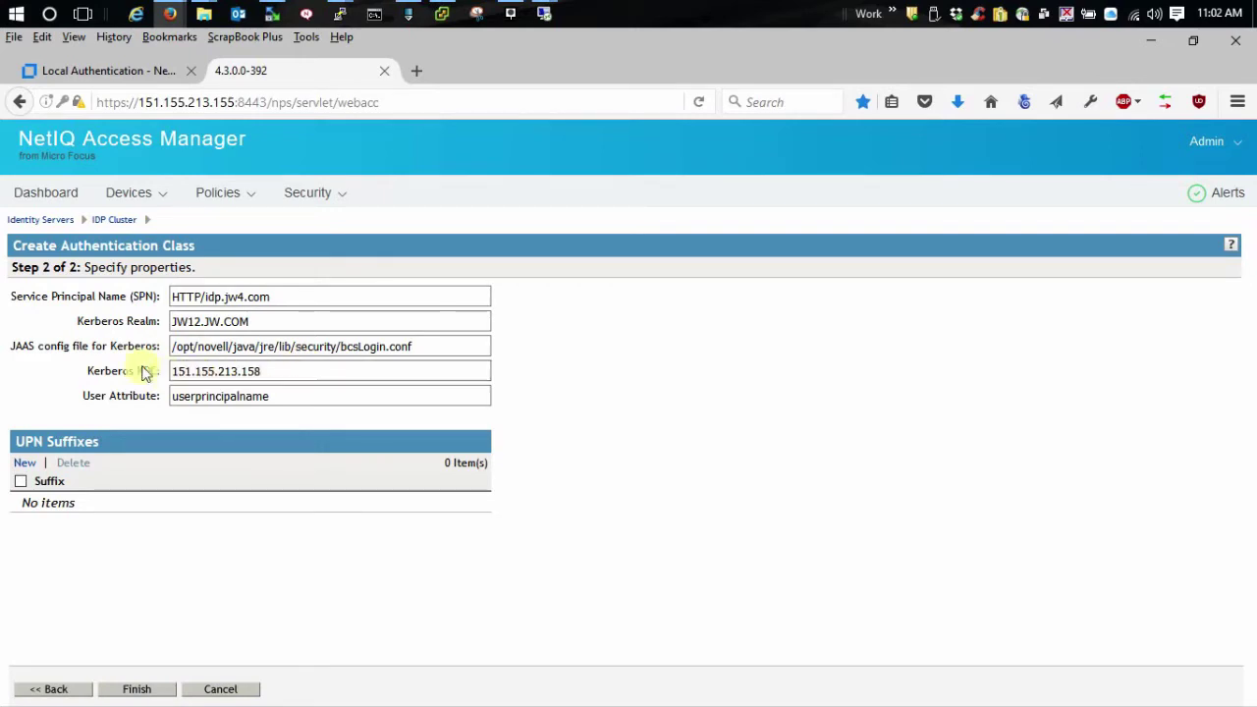
pyautogui.click(290, 345)
pyautogui.click(280, 371)
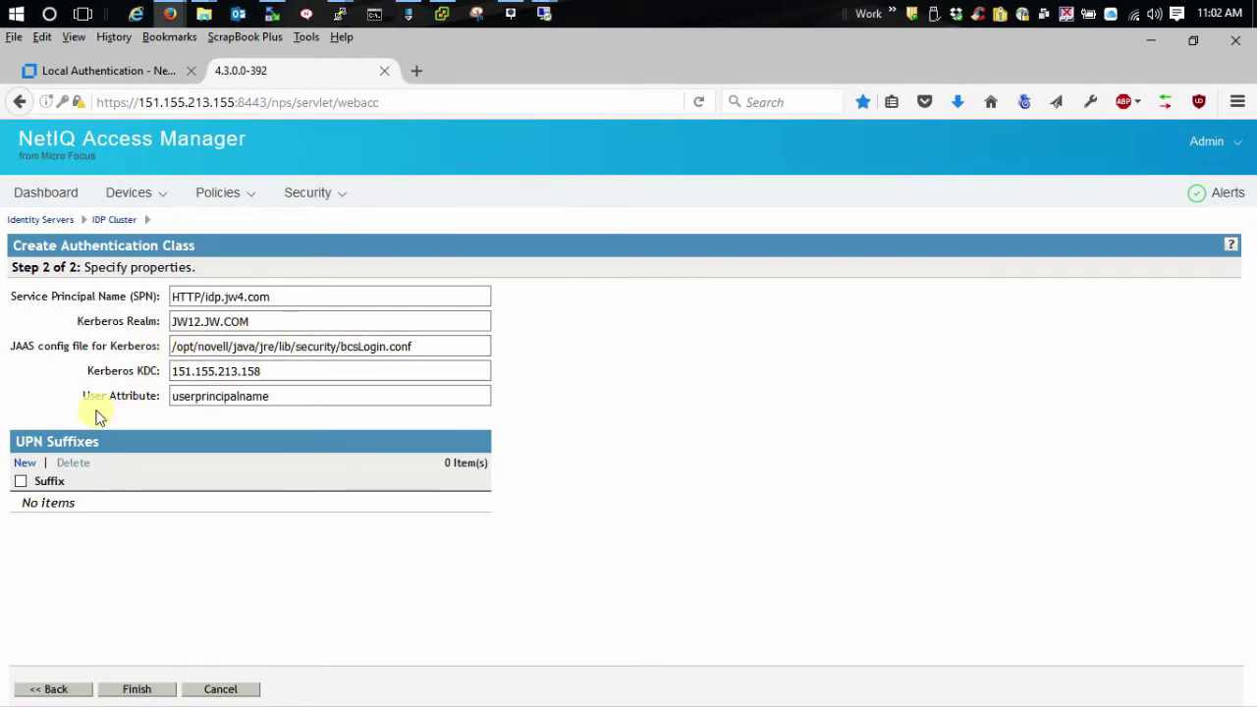
pyautogui.click(222, 399)
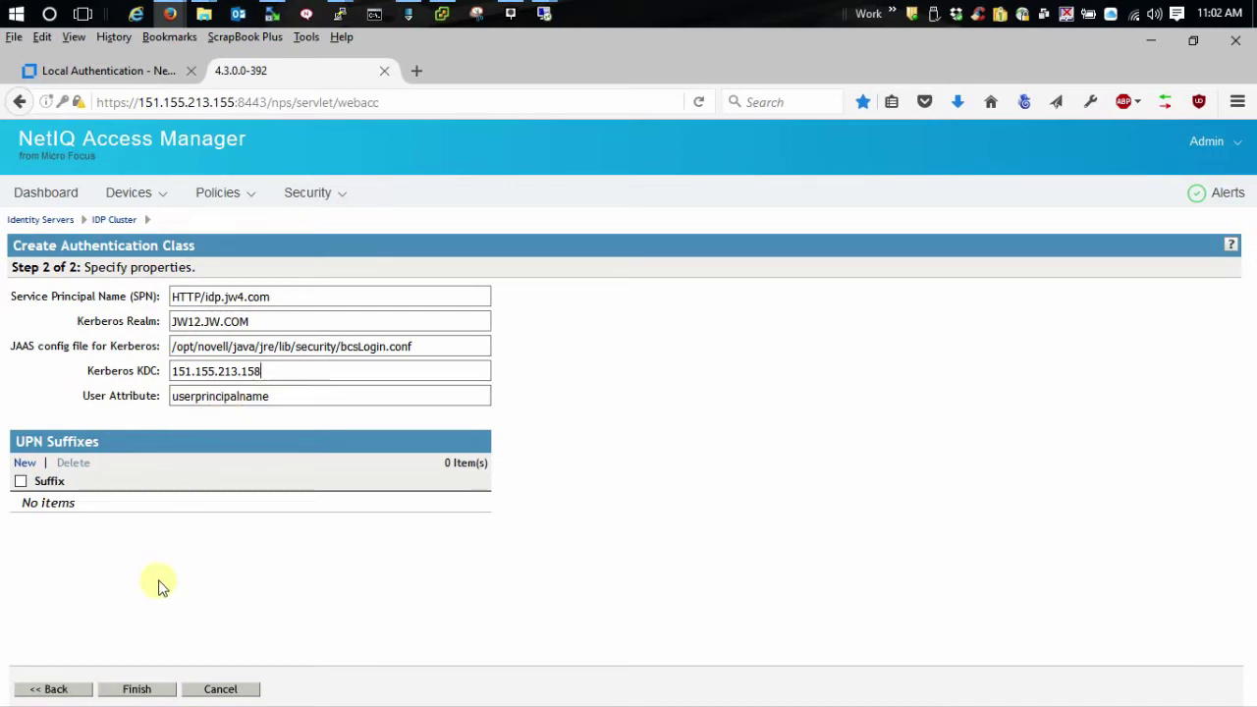
pyautogui.click(129, 695)
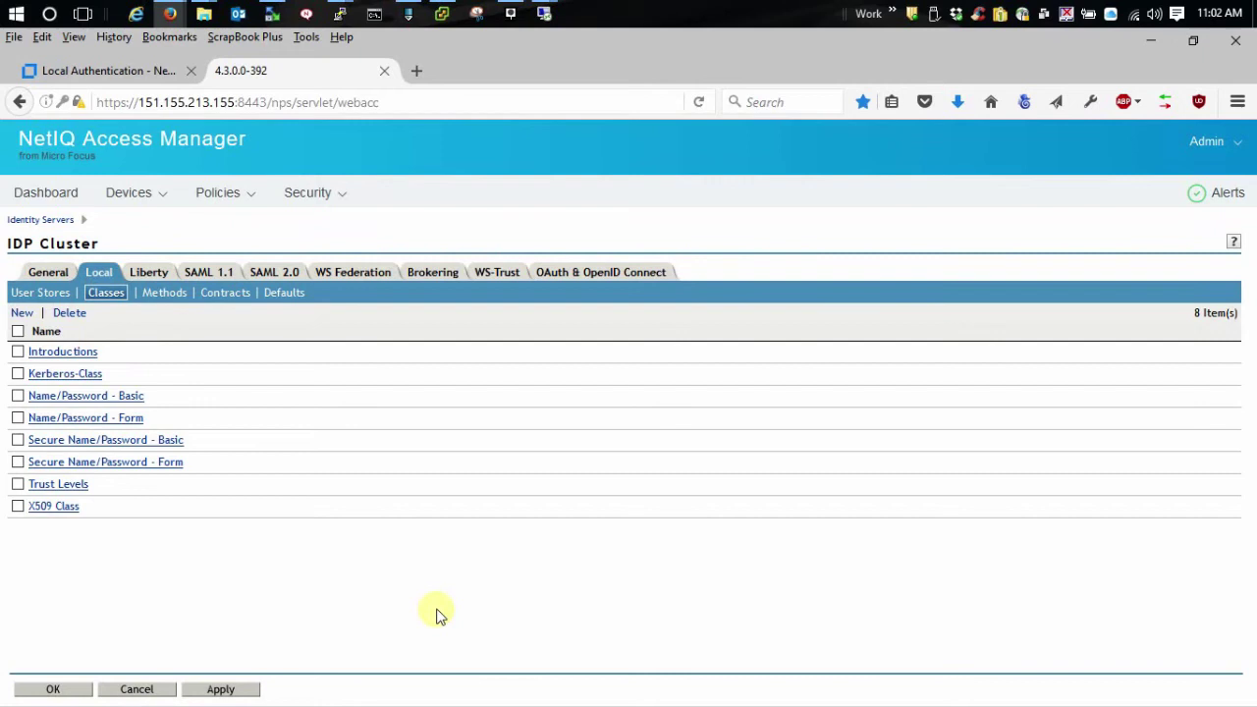
# Create method Kerberos-Method on class Kerberos-Class with JW12-AD as its user store.
pyautogui.click(157, 297)
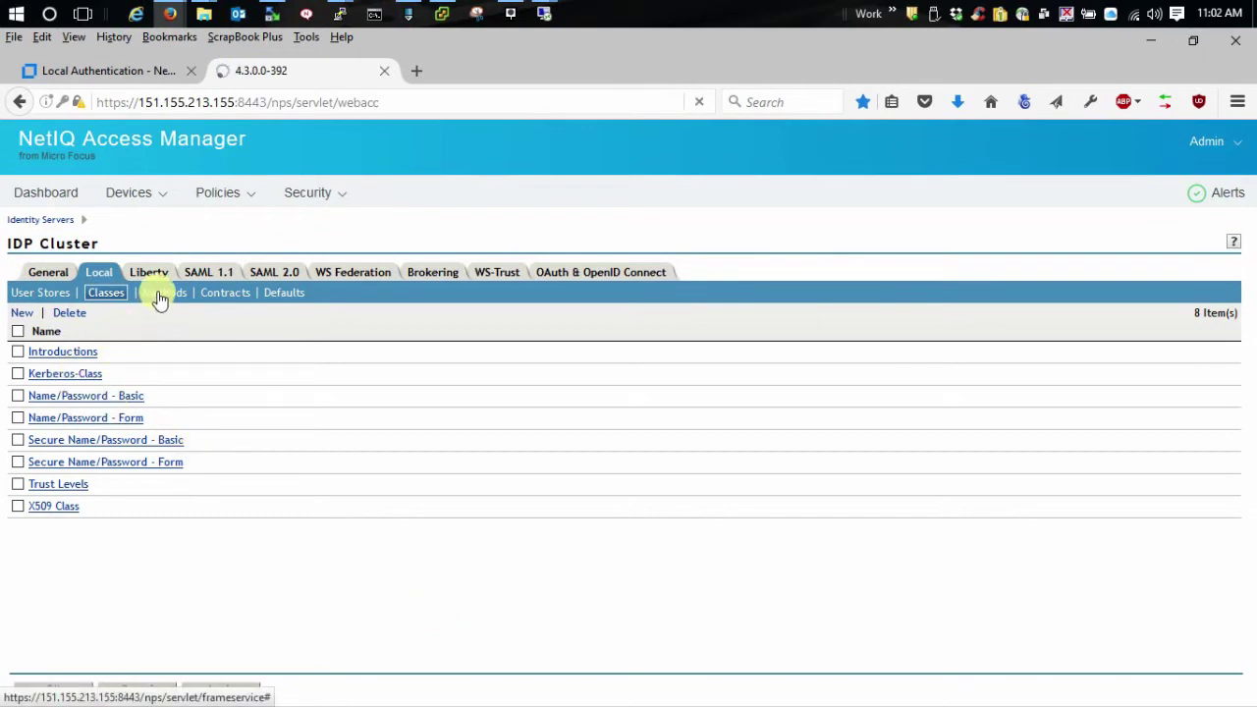
pyautogui.click(22, 313)
pyautogui.write('Ker')
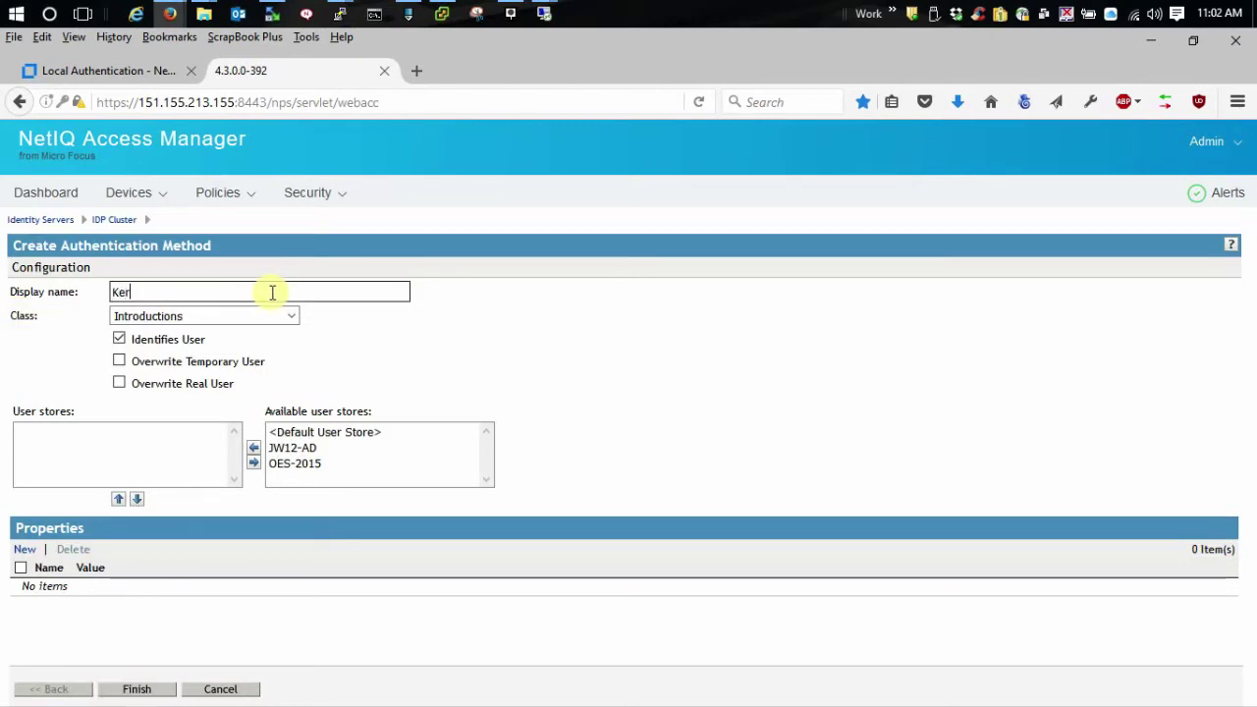
pyautogui.write('beros-')
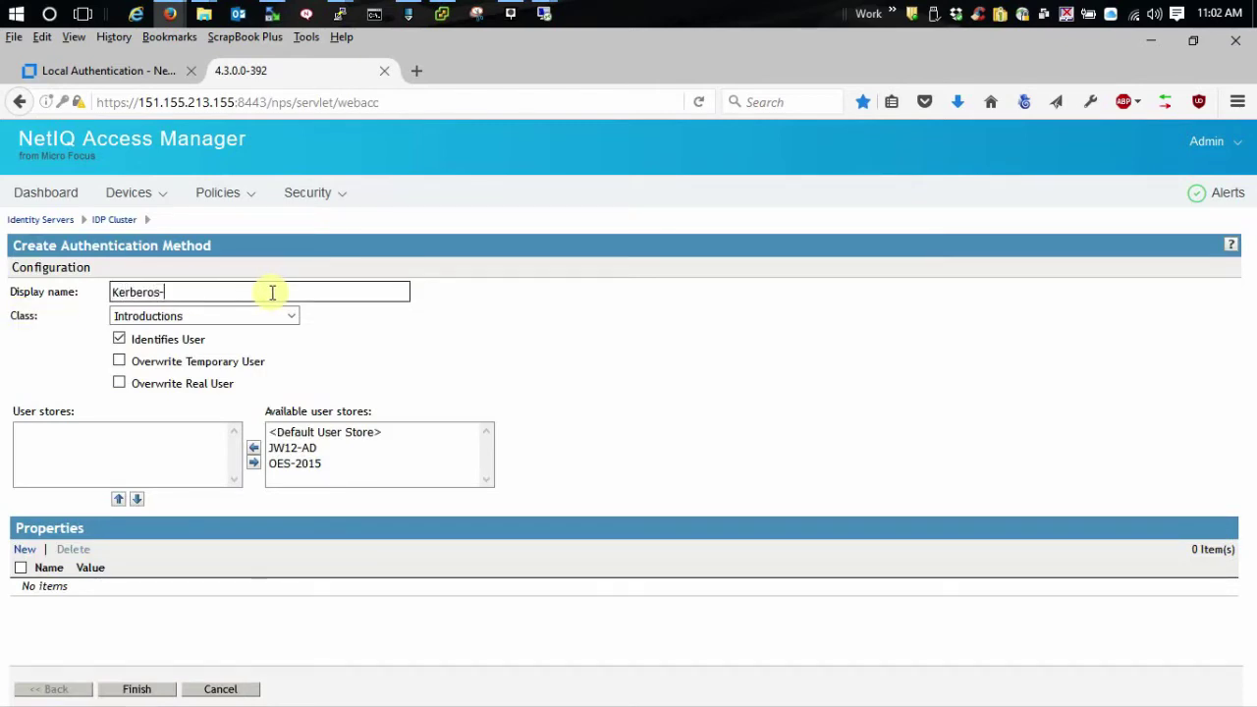
pyautogui.write('Method')
pyautogui.click(294, 319)
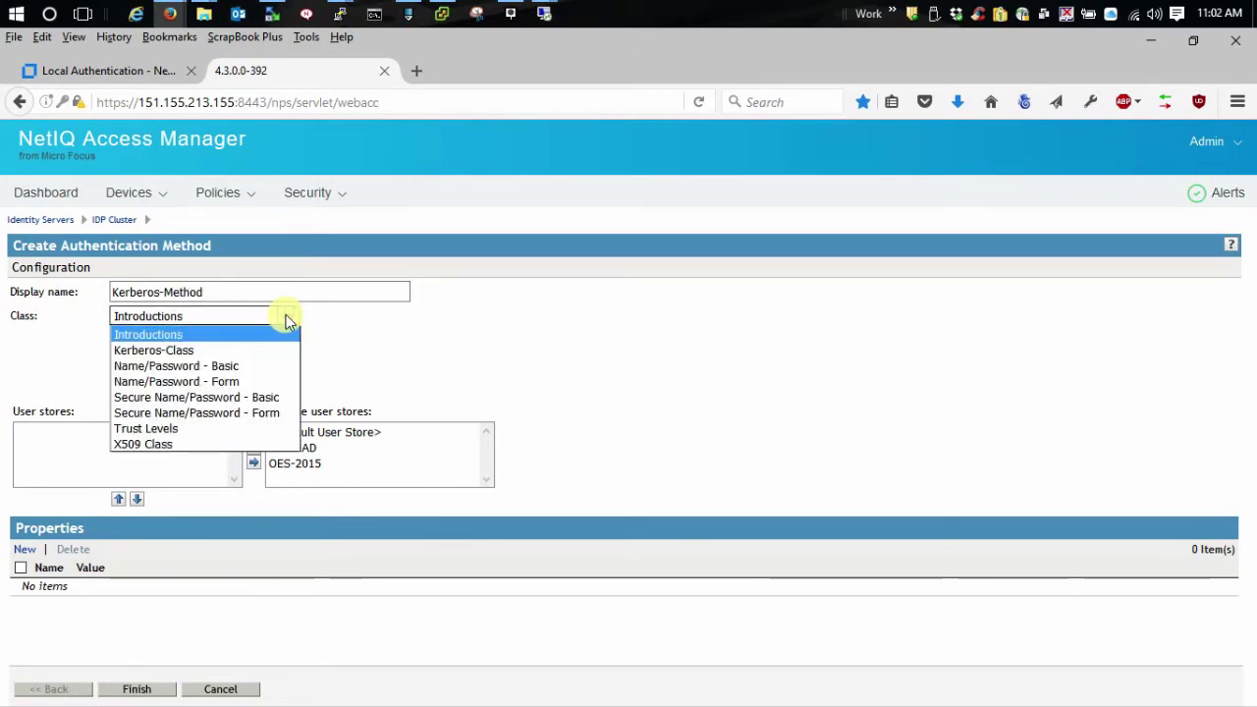
pyautogui.click(155, 350)
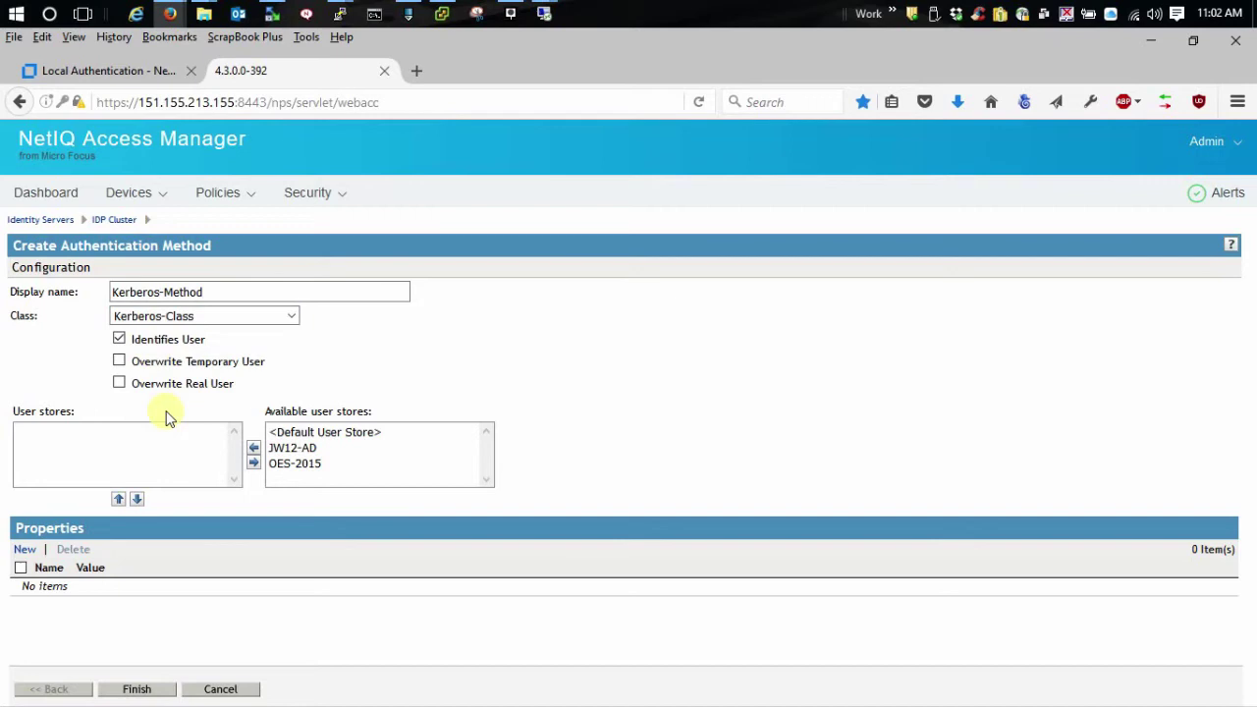
pyautogui.click(285, 448)
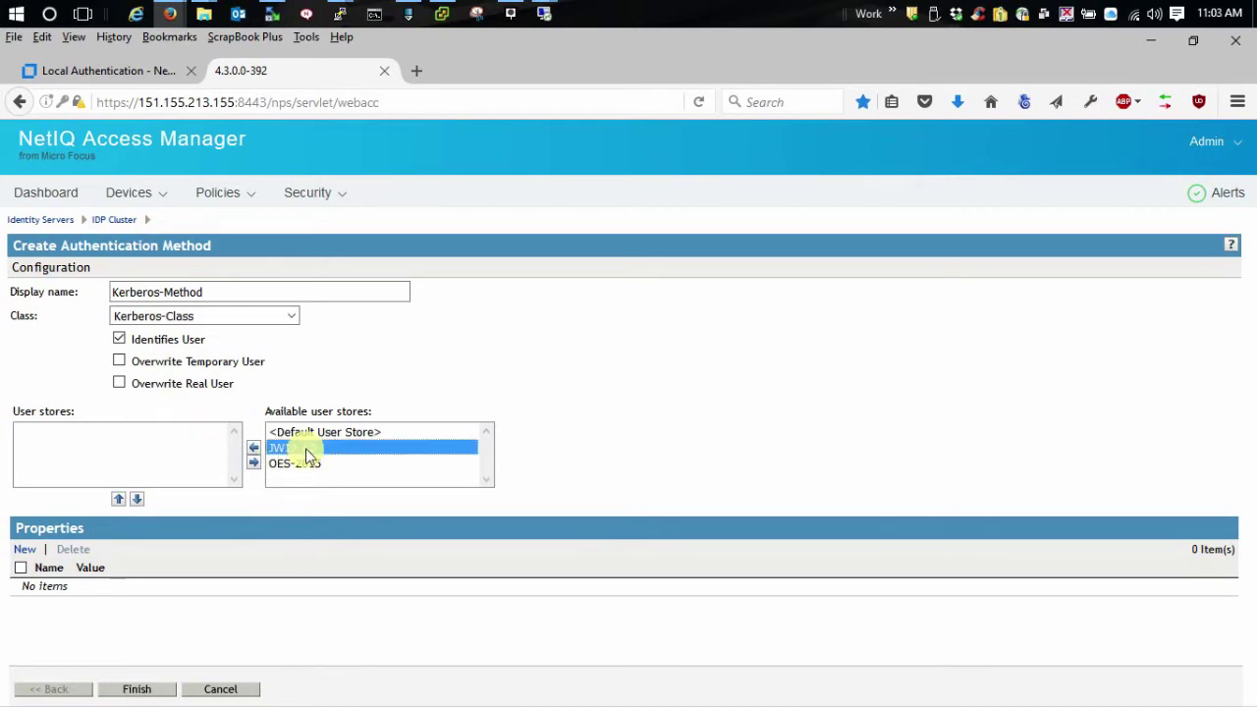
pyautogui.click(253, 448)
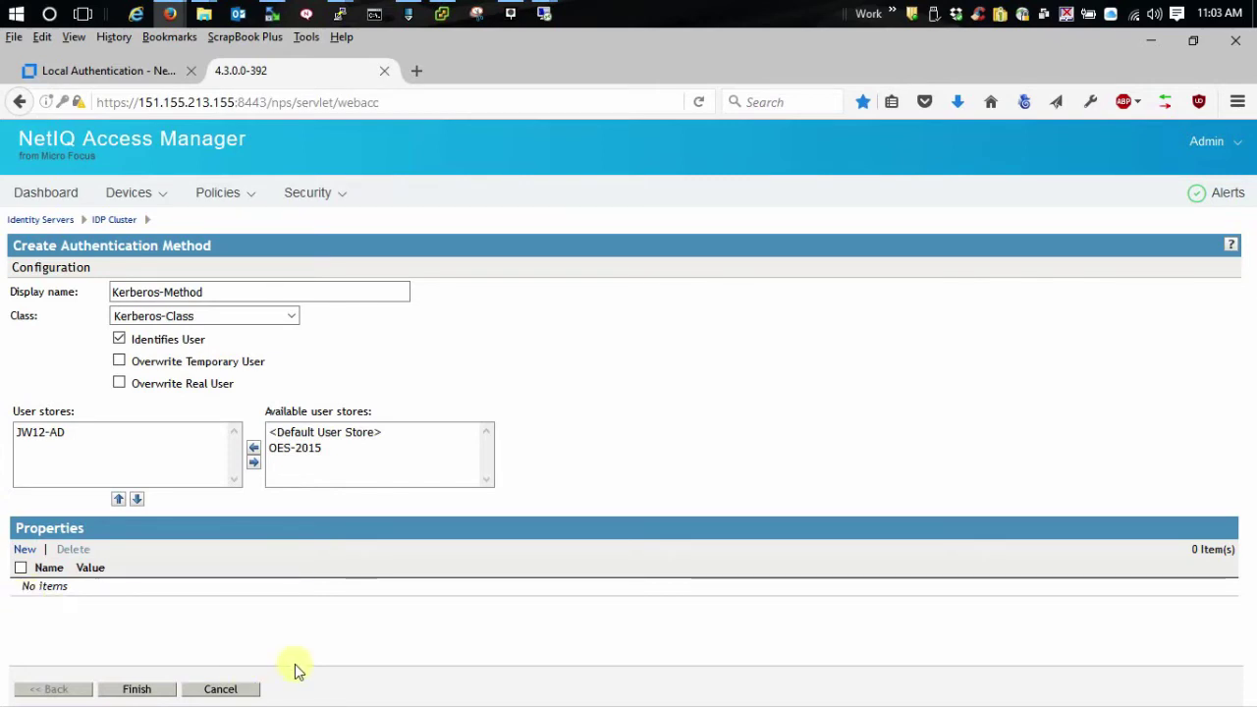
# Save Kerberos-Method and begin a new contract named Kerberos-Contract with URI Kerb/URI.
pyautogui.click(136, 689)
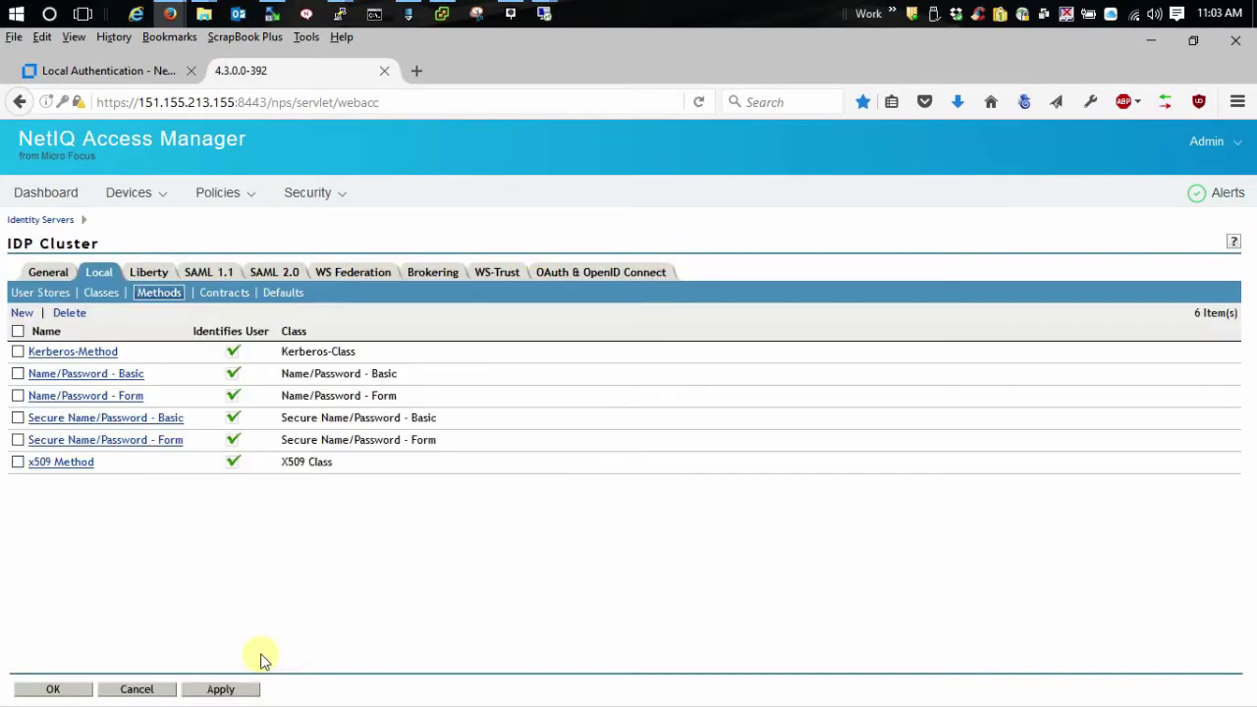
pyautogui.click(212, 293)
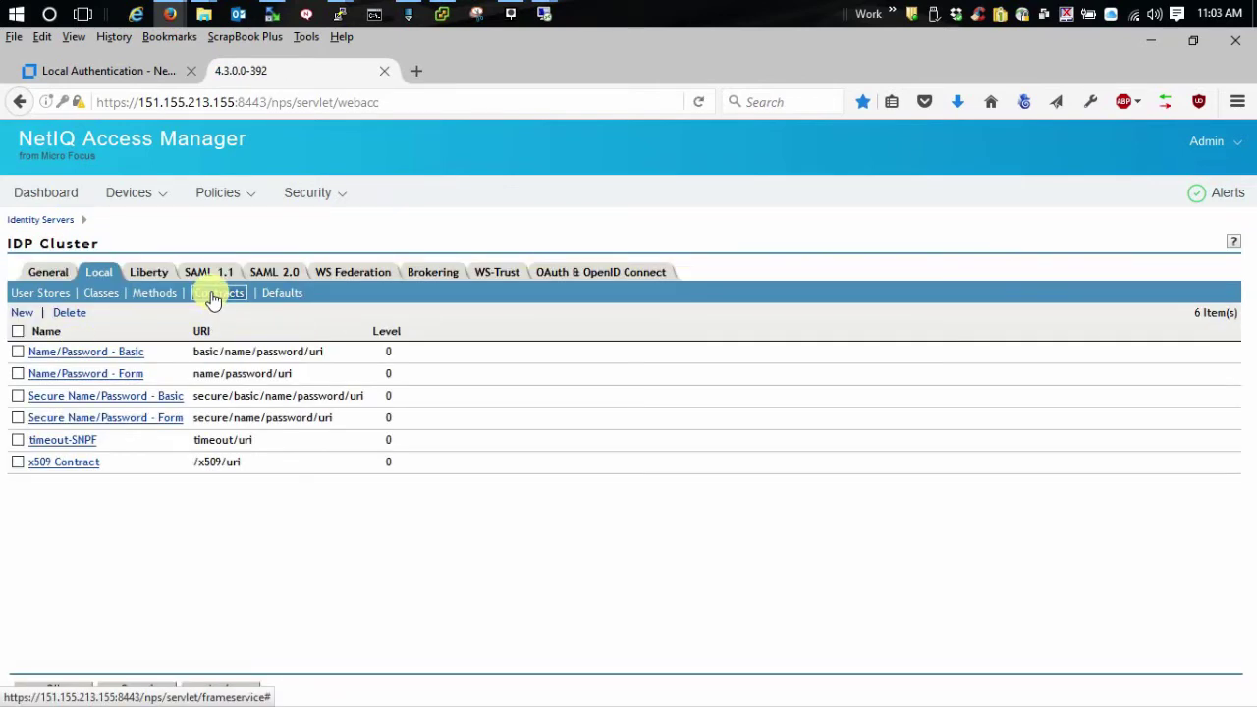
pyautogui.click(16, 314)
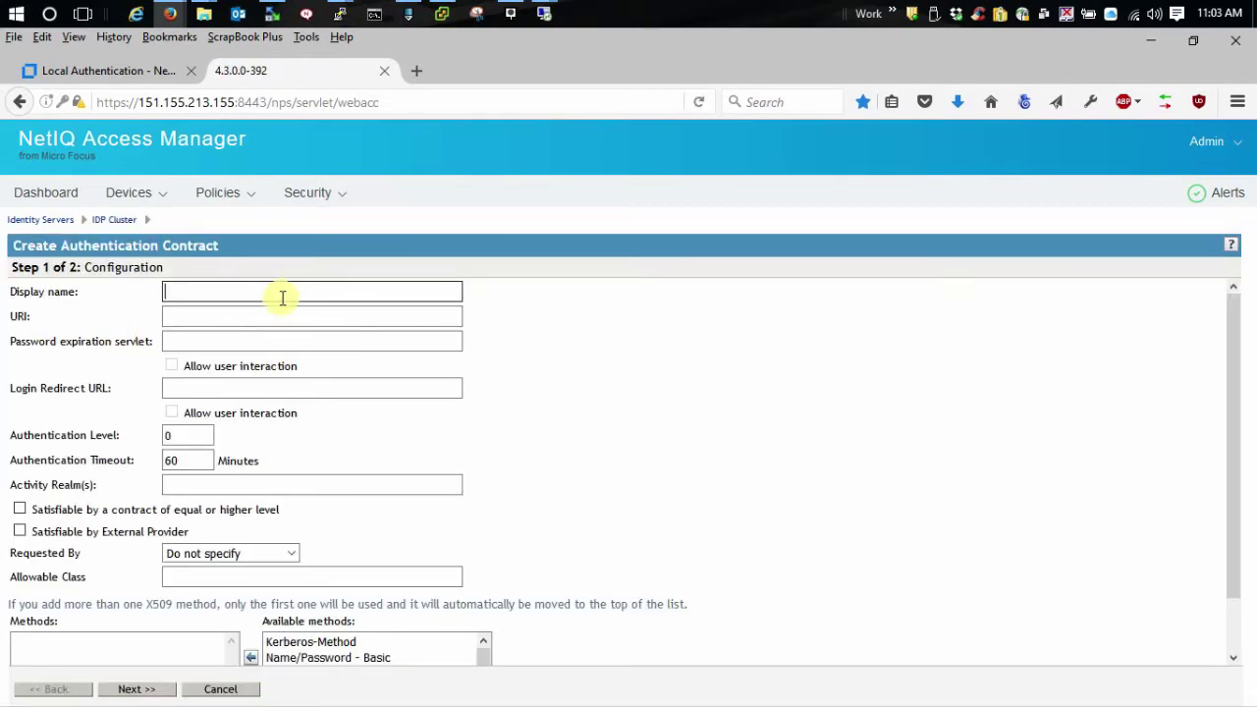
pyautogui.write('Kerberos-Contract')
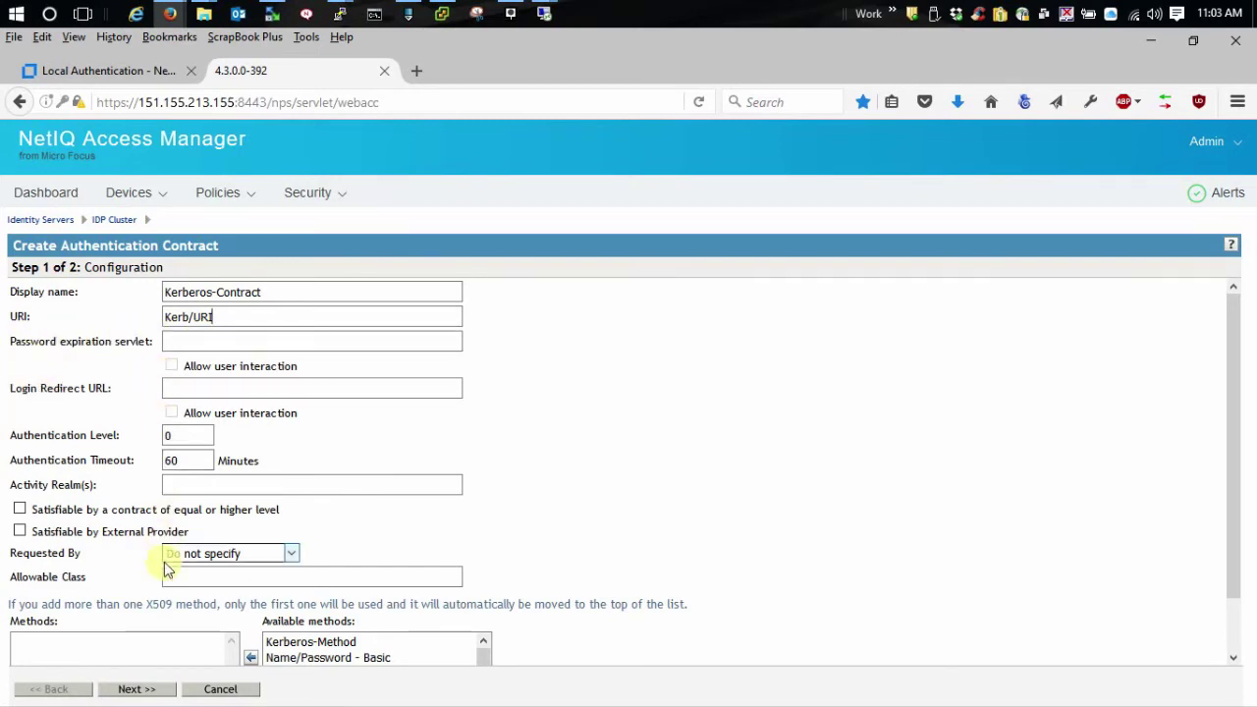
# Add Kerberos-Method to the contract's methods and continue to the card settings.
pyautogui.scroll(-1, 629, 511)
pyautogui.scroll(-1, 629, 511)
pyautogui.click(305, 584)
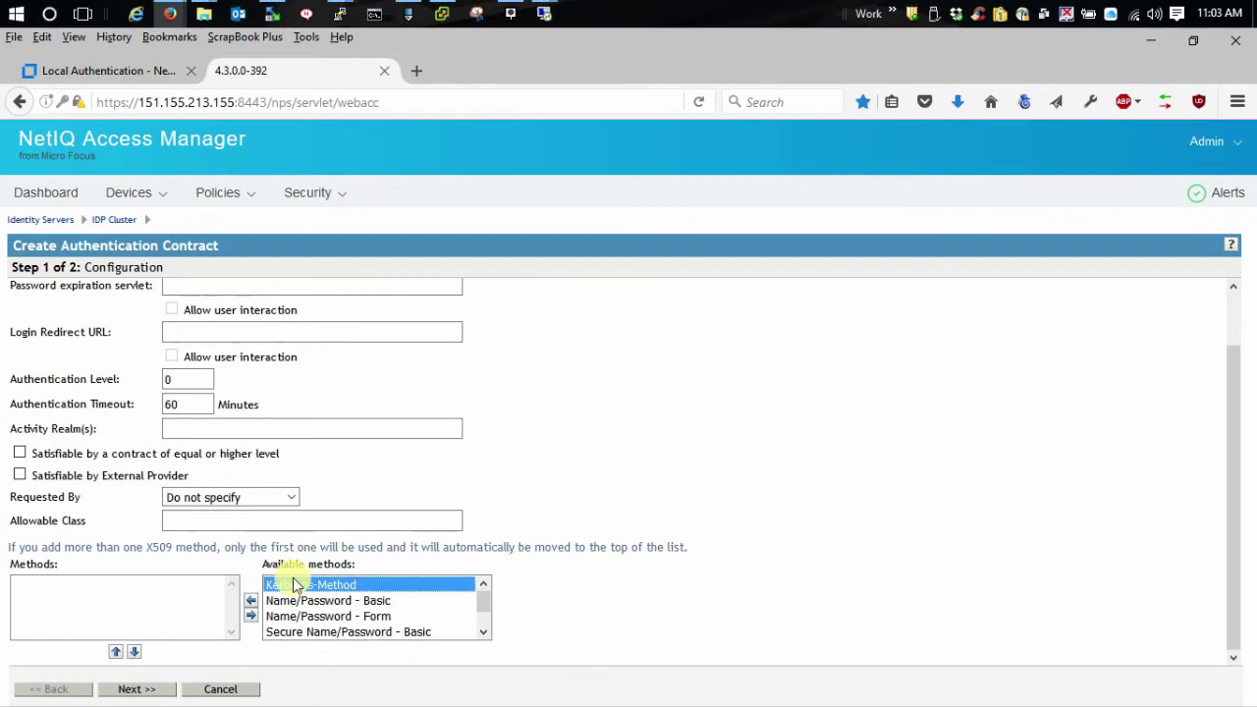
pyautogui.click(251, 601)
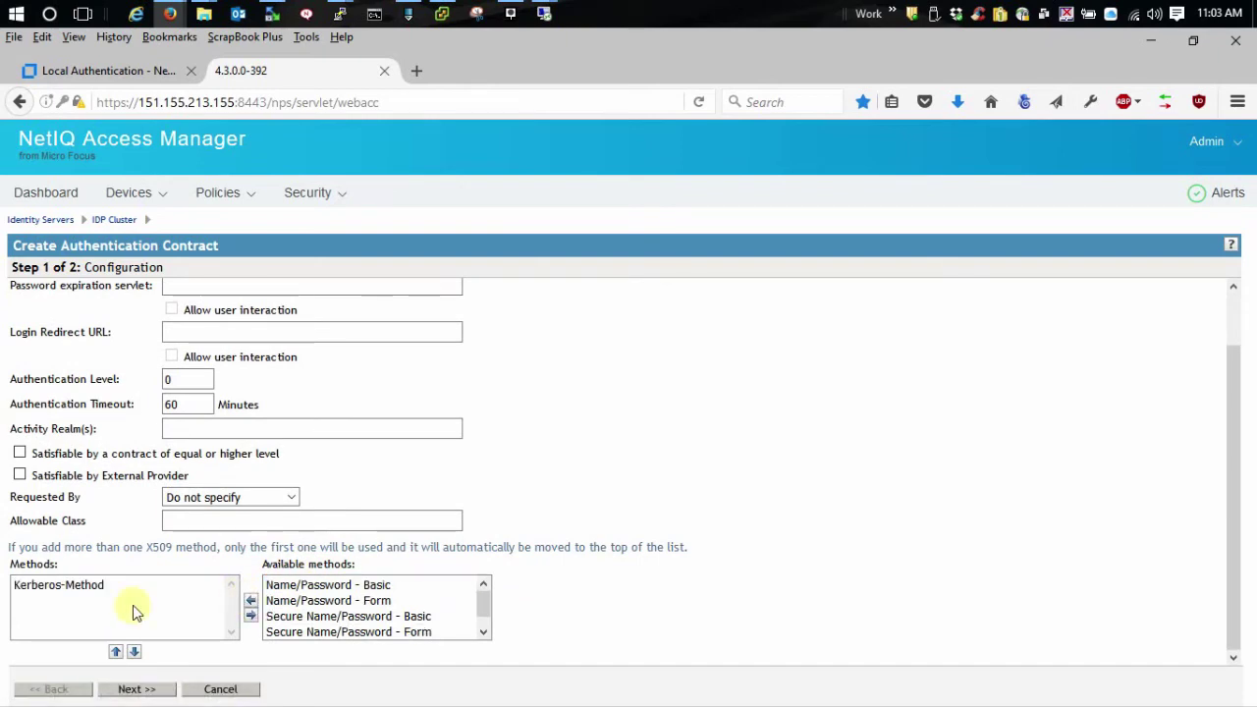
pyautogui.click(134, 690)
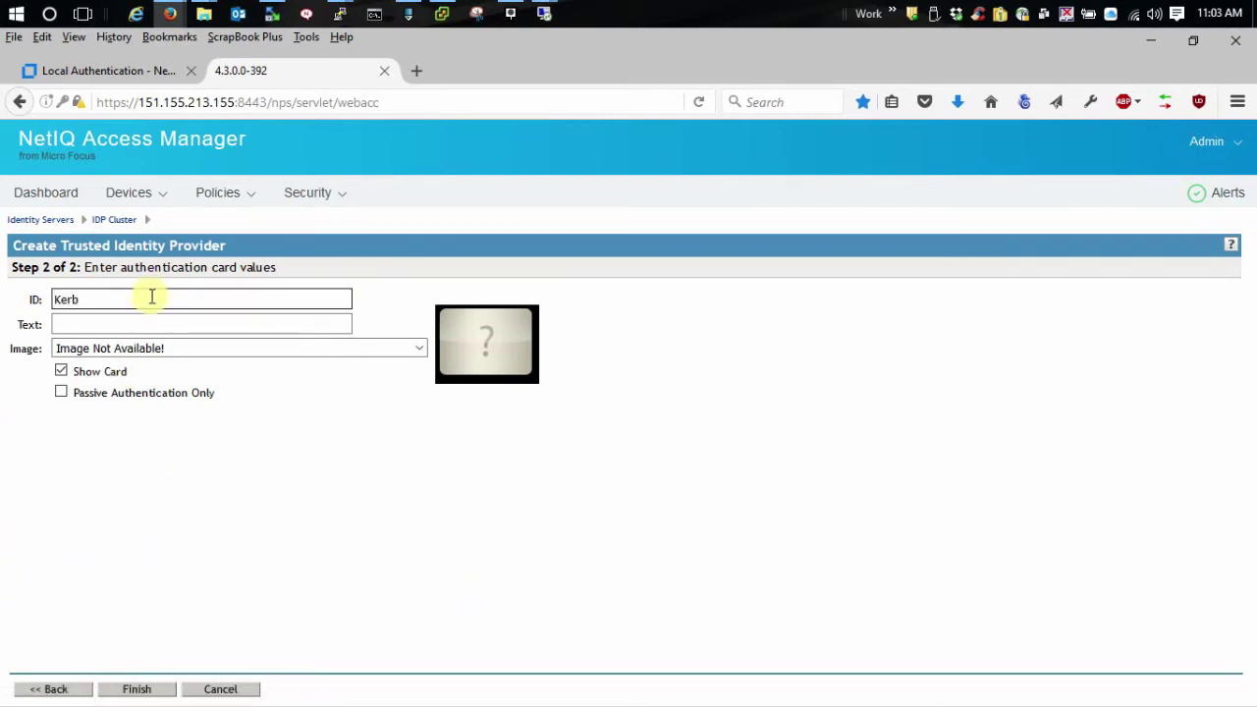
# Give the Kerberos-Contract card the Kerberos image and finish the contract.
pyautogui.click(416, 349)
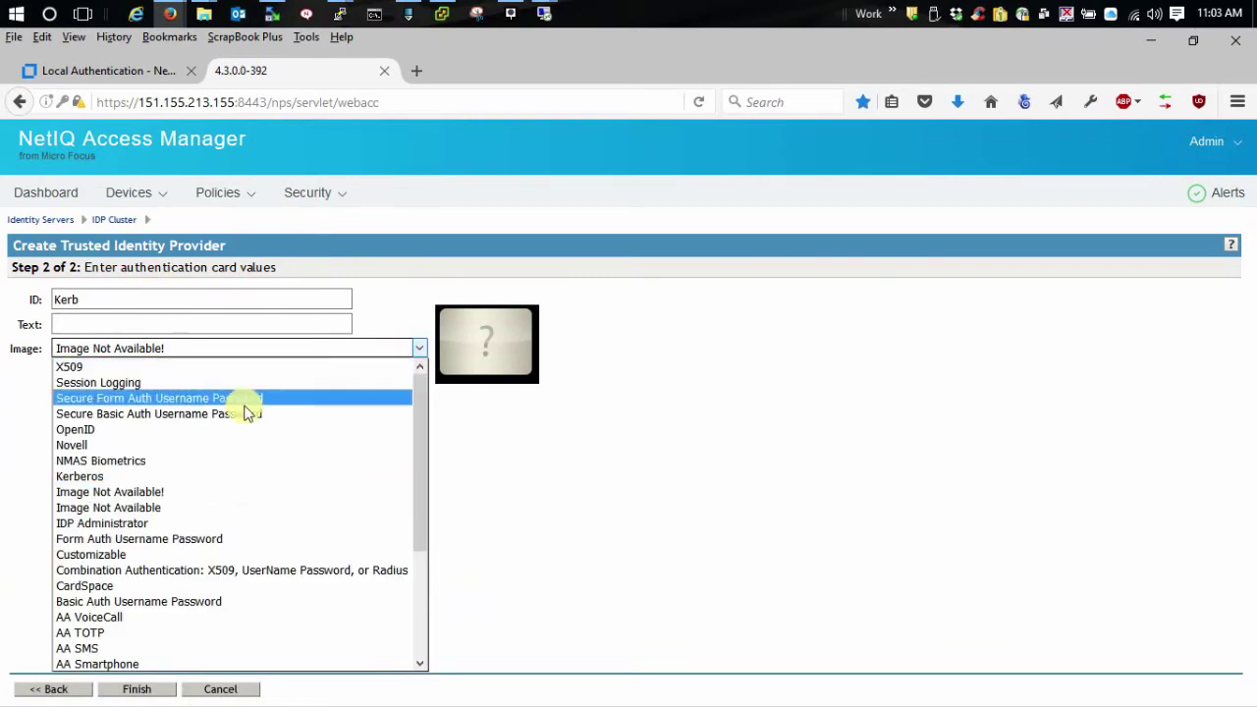
pyautogui.click(103, 476)
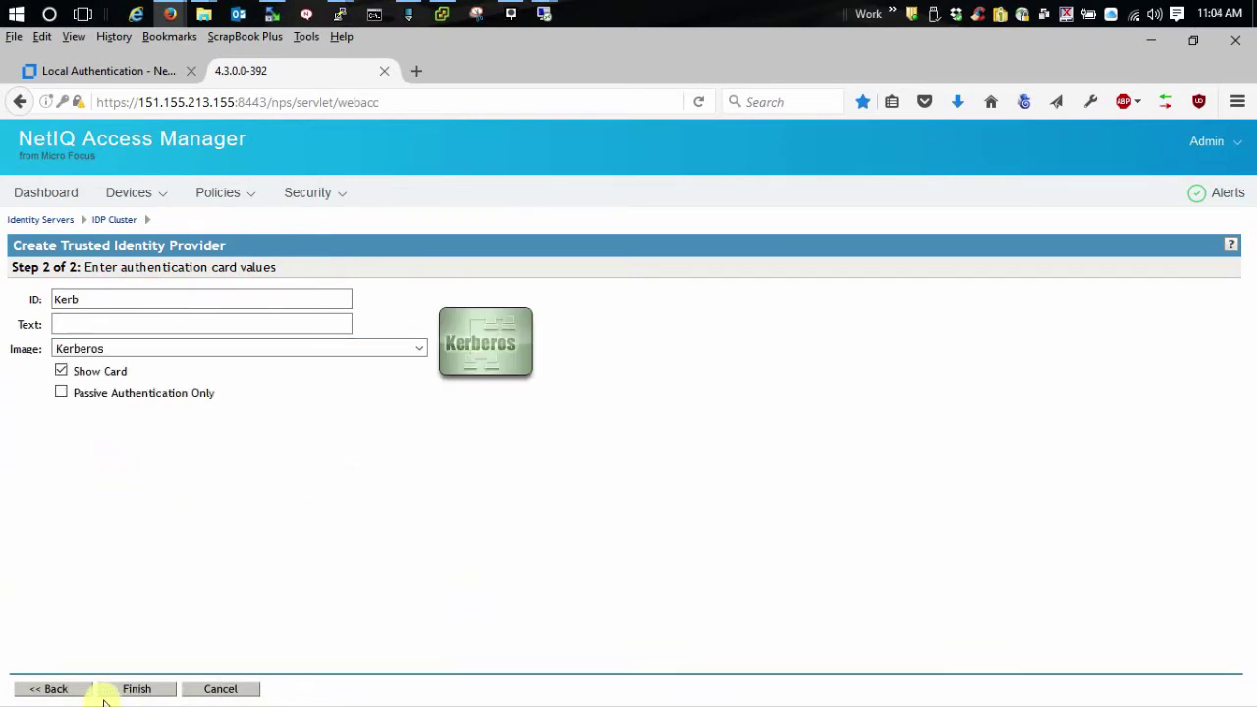
pyautogui.click(140, 691)
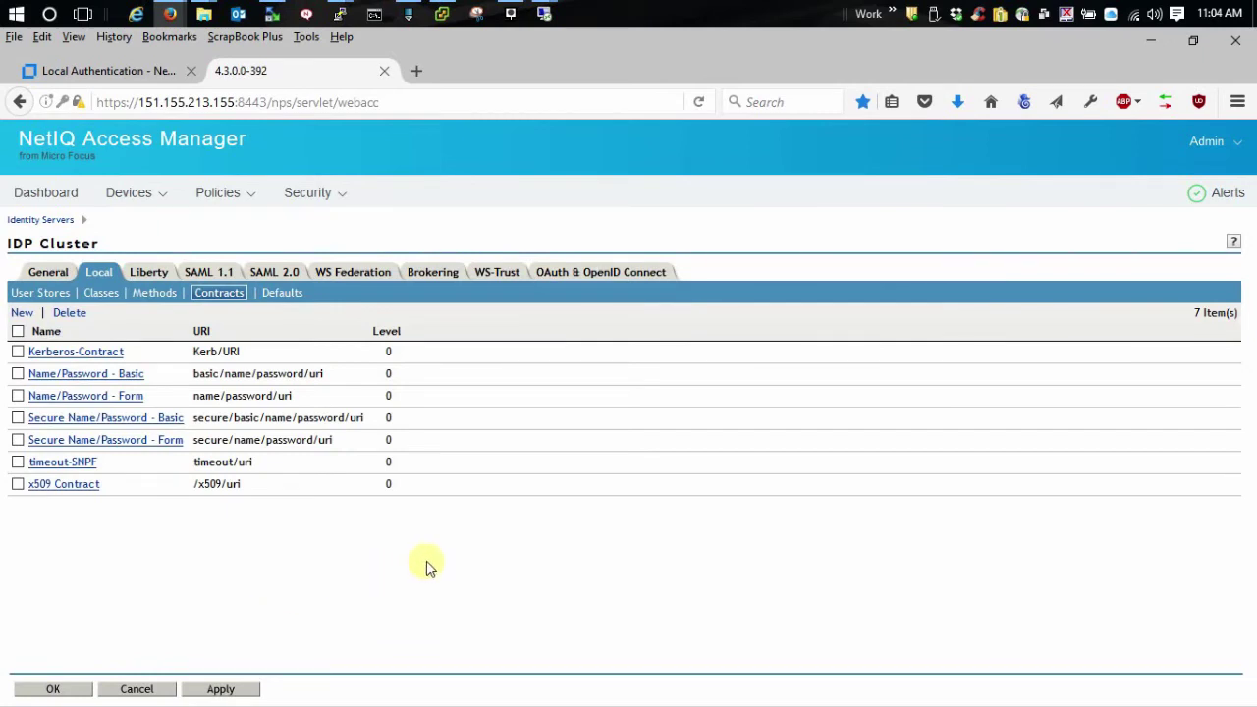
# Save the IDP Cluster changes, push an All Configuration update, and refresh the status.
pyautogui.click(60, 686)
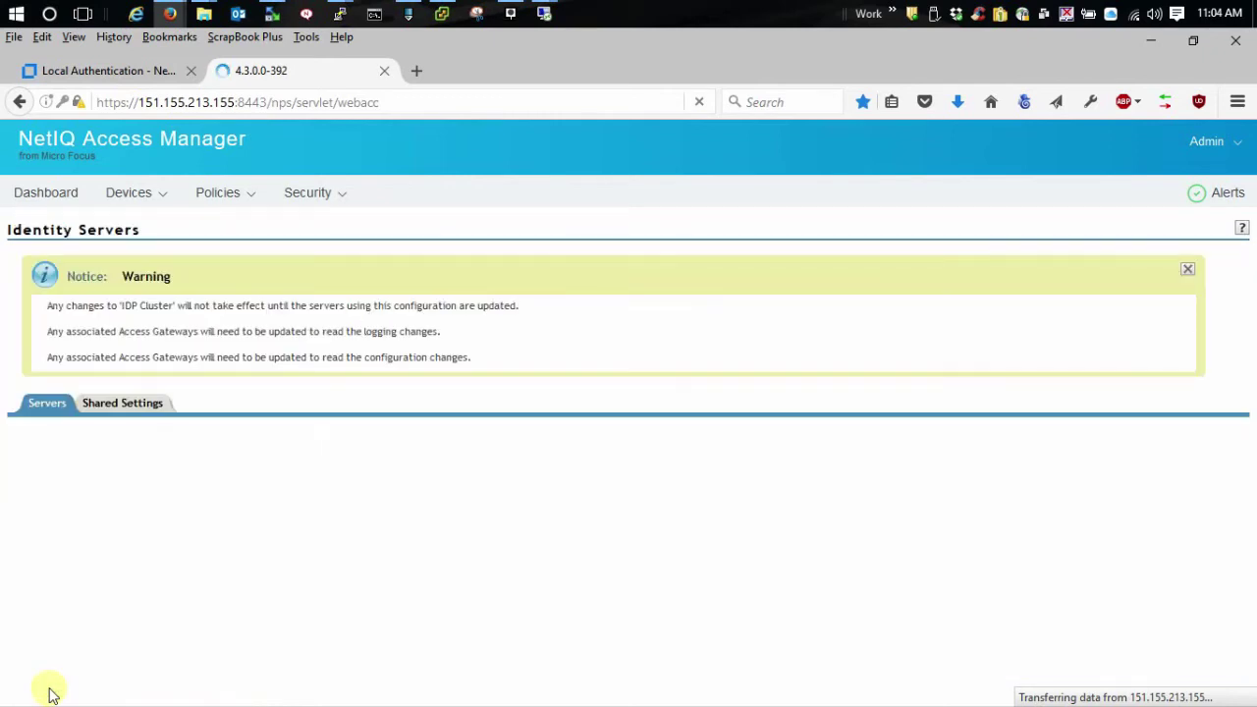
pyautogui.click(170, 465)
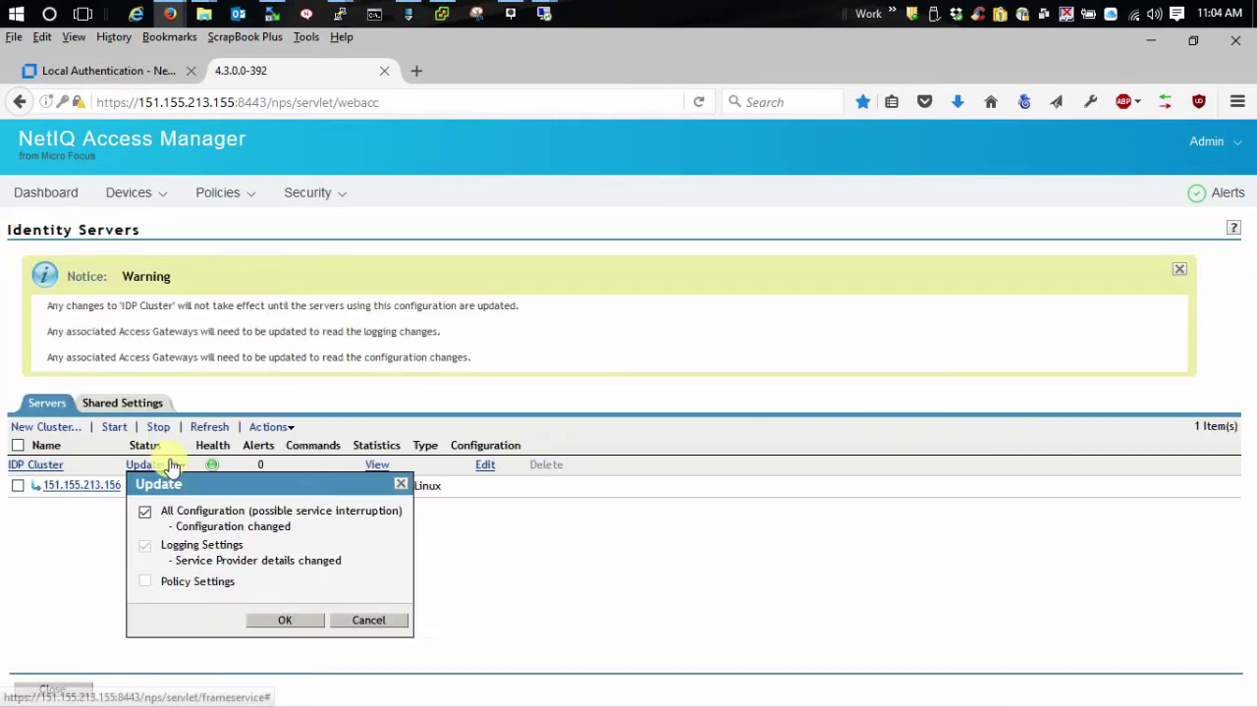
pyautogui.click(284, 620)
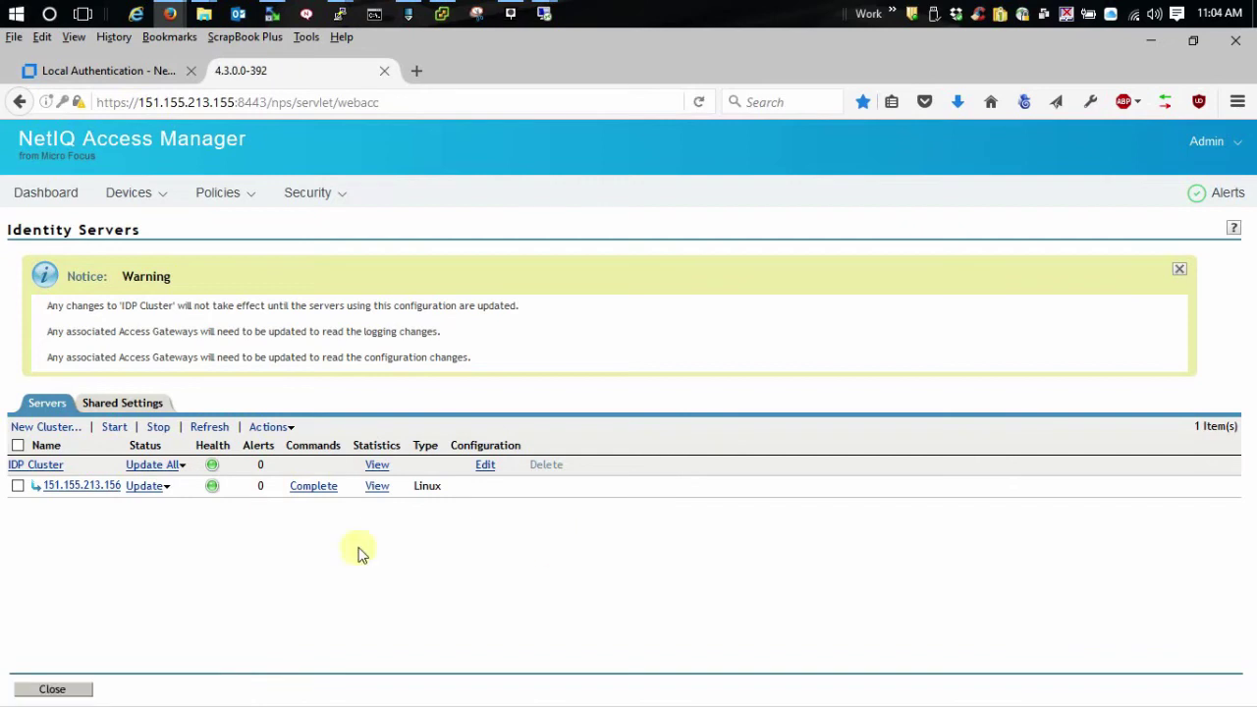
pyautogui.click(209, 426)
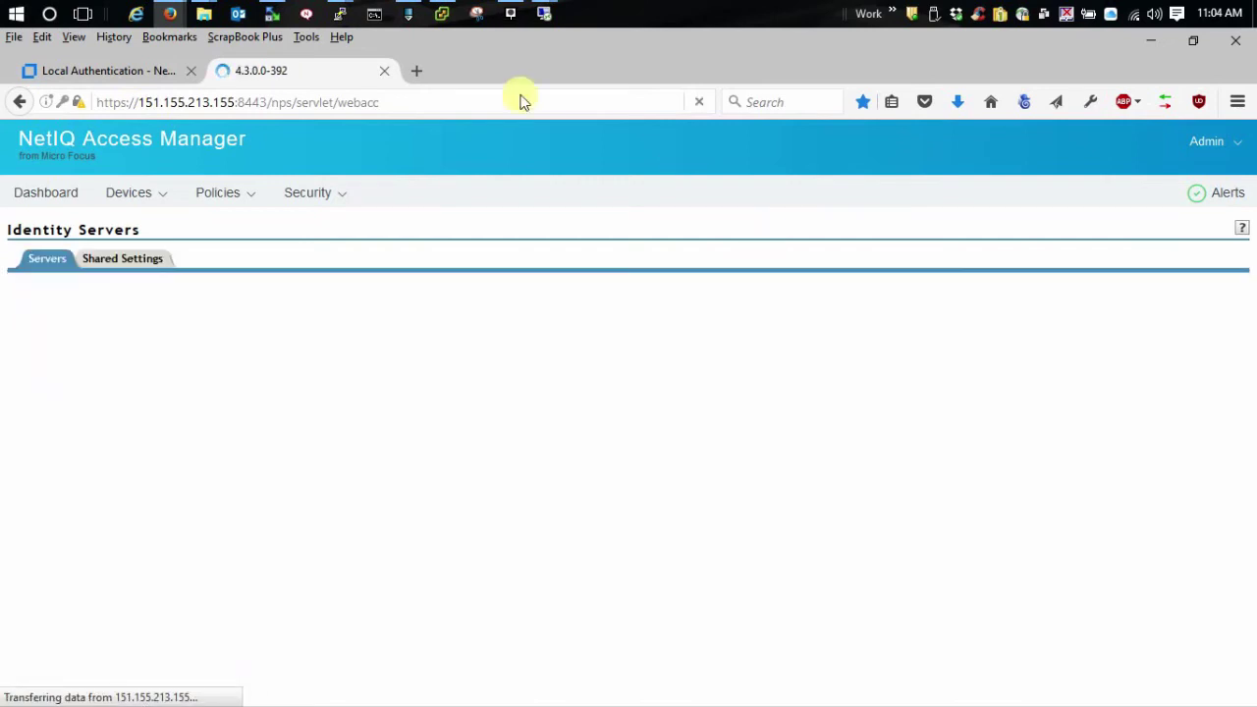
# Review the Kerberos setup documentation, then refresh Identity Servers to confirm Current status.
pyautogui.click(78, 71)
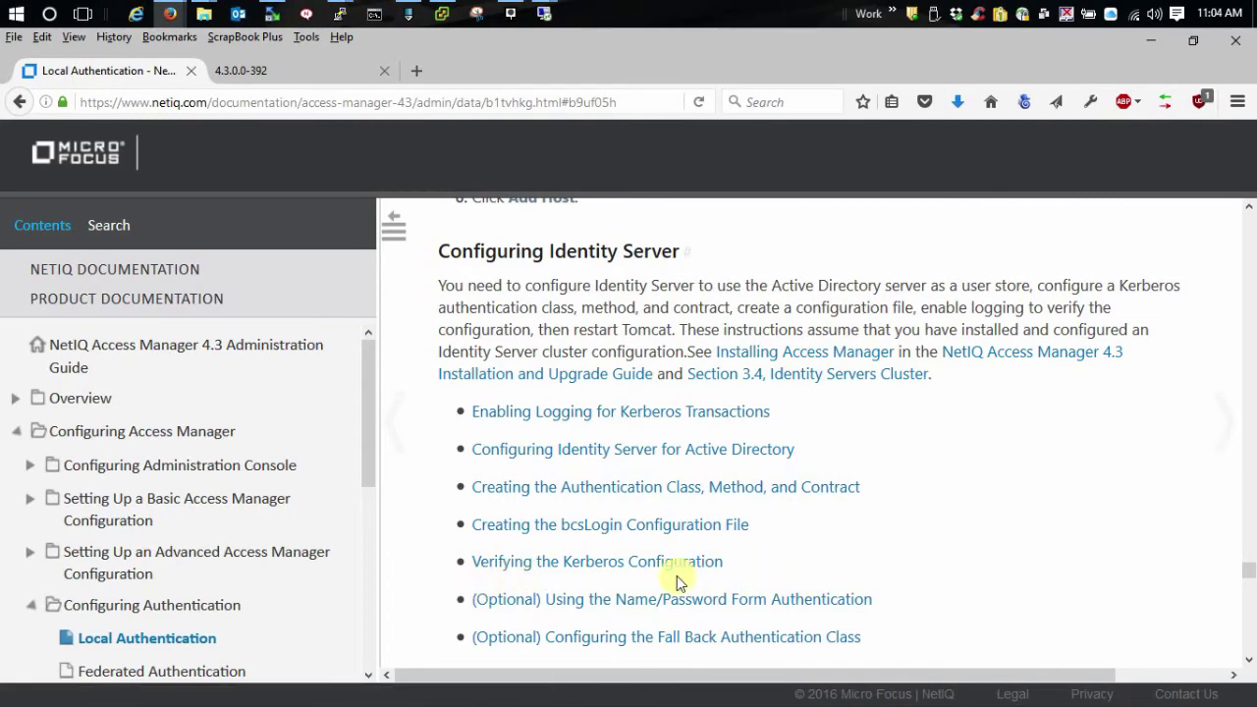
pyautogui.click(246, 75)
pyautogui.click(206, 283)
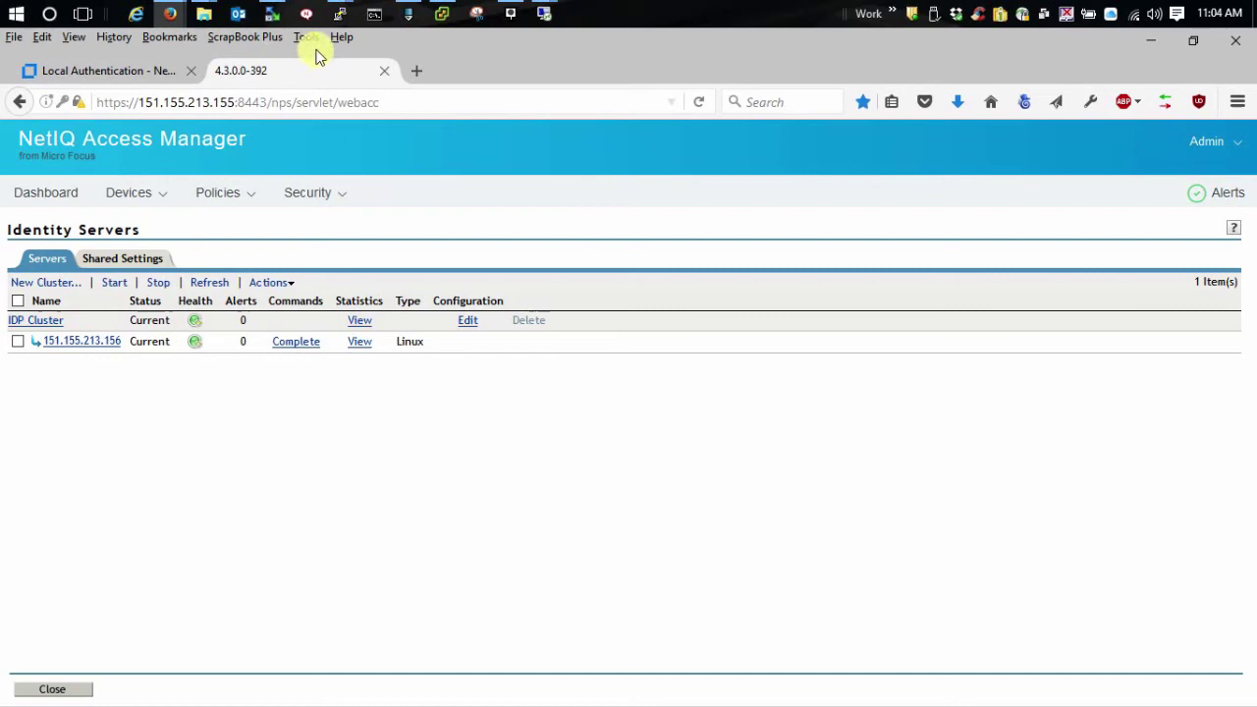
# In WinSCP, open /opt/novell/jdk1.8.0_92/jre/lib/security/bcsLogin.conf.template in PSPad.
pyautogui.click(272, 13)
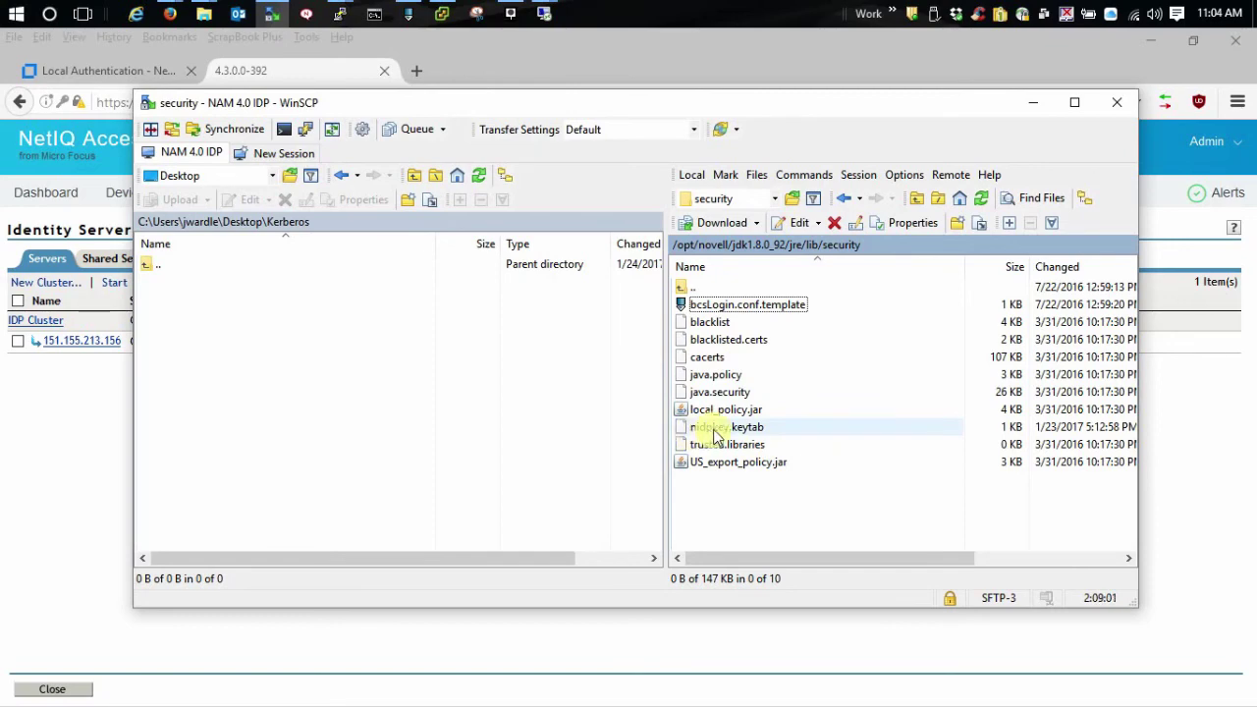
pyautogui.doubleClick(731, 309)
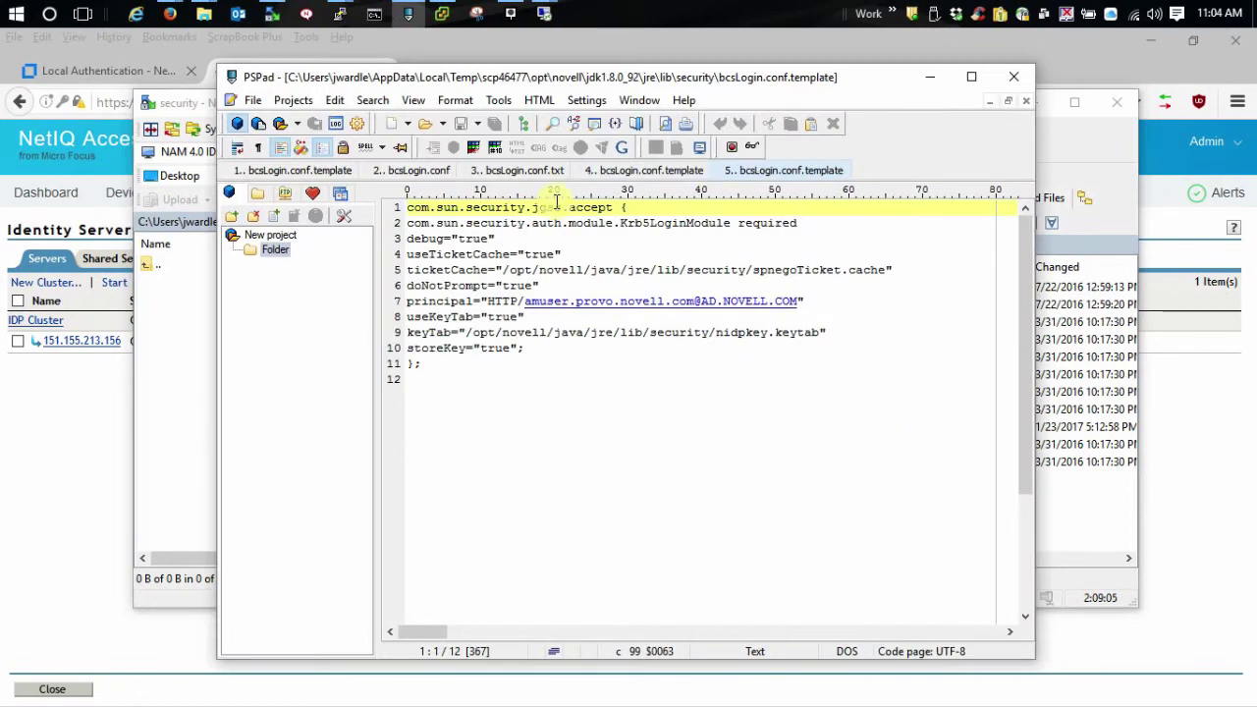
pyautogui.click(800, 301)
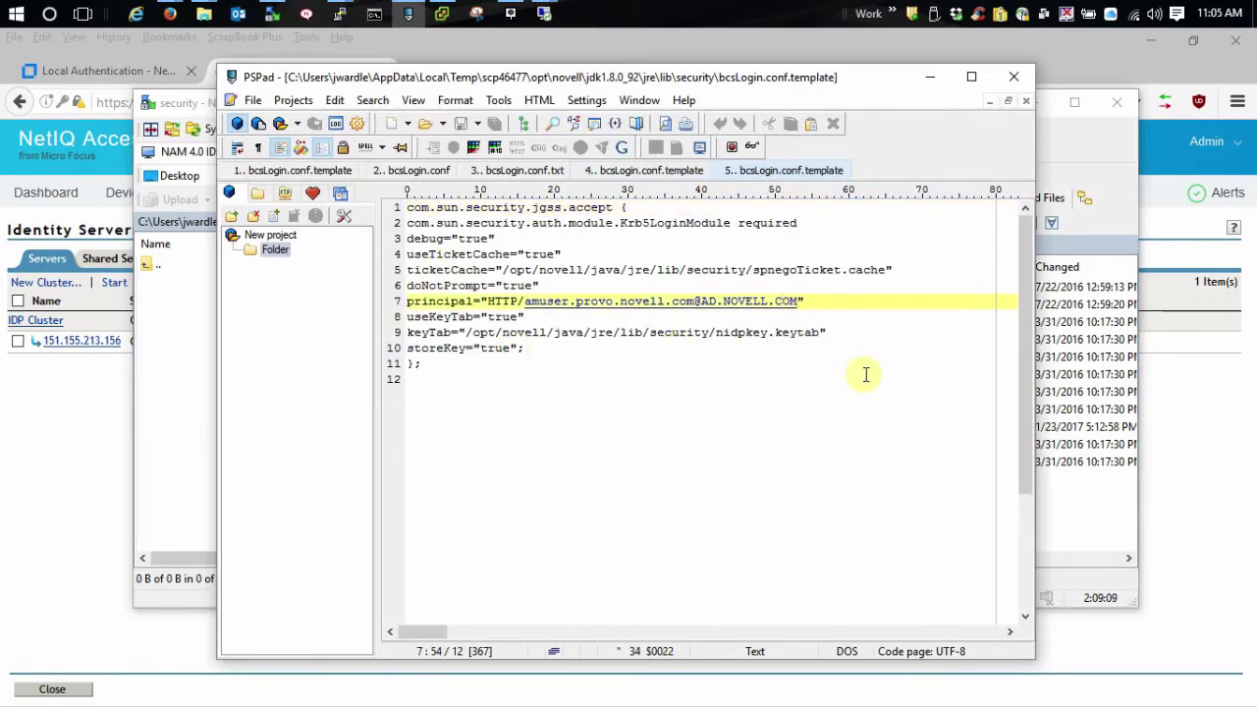
pyautogui.press('BackSpace')
pyautogui.press('BackSpace')
pyautogui.press('BackSpace')
pyautogui.press('BackSpace')
pyautogui.press('BackSpace')
pyautogui.press('BackSpace')
pyautogui.press('BackSpace')
pyautogui.press('BackSpace')
pyautogui.press('BackSpace')
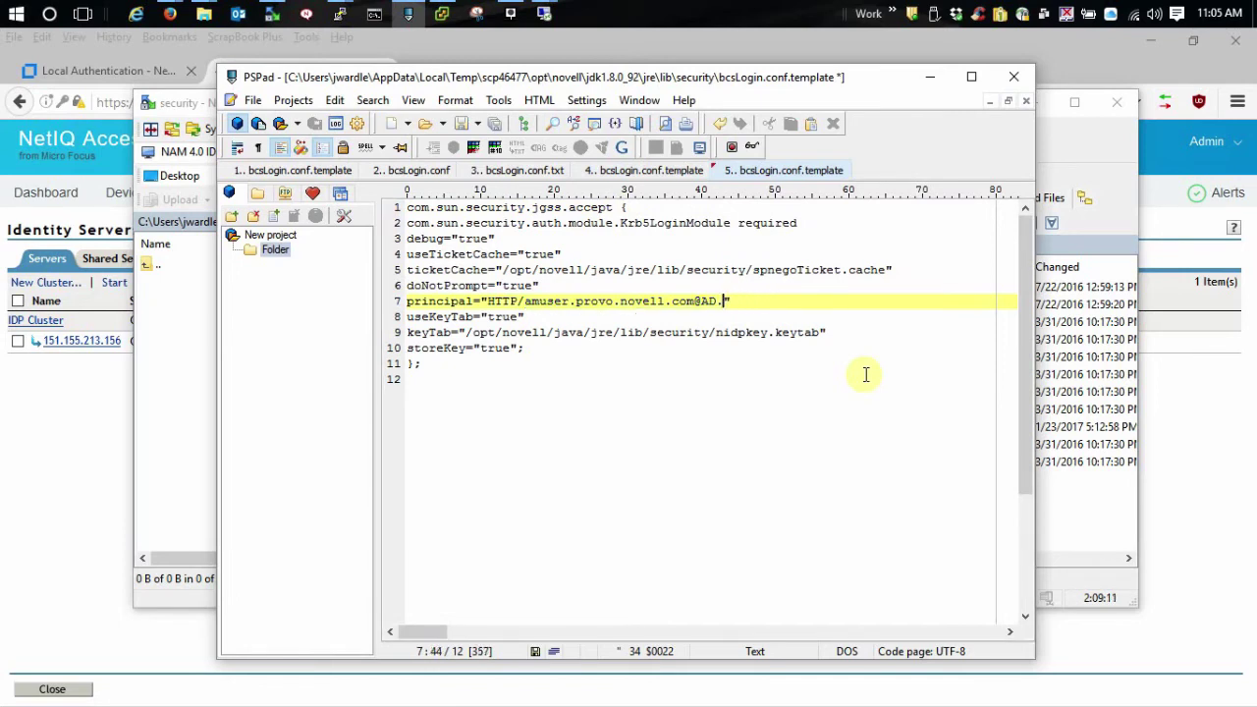
pyautogui.press('BackSpace')
pyautogui.write('JW12.')
pyautogui.write('JW.COM')
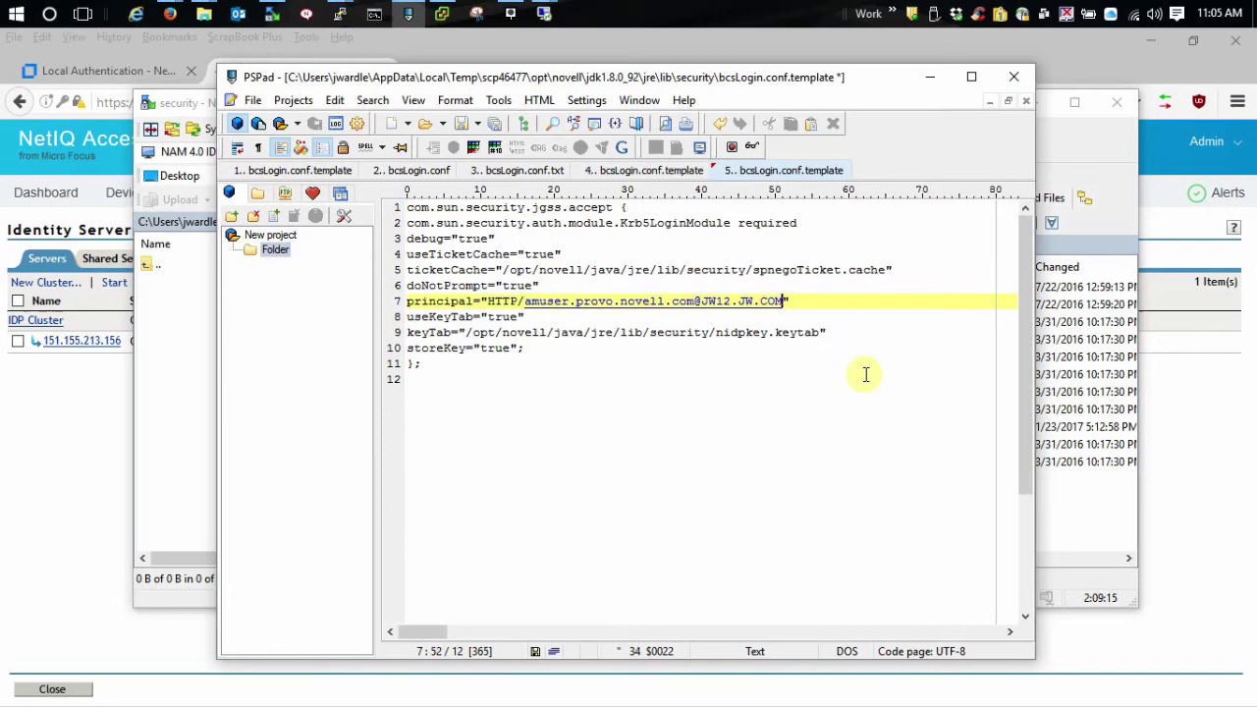
pyautogui.press('Left')
pyautogui.press('Left')
pyautogui.press('Left')
pyautogui.press('Left')
pyautogui.press('Left')
pyautogui.press('Left')
pyautogui.press('Left')
pyautogui.press('Left')
pyautogui.press('Left')
pyautogui.press('Left')
pyautogui.press('BackSpace')
pyautogui.press('BackSpace')
pyautogui.press('BackSpace')
pyautogui.press('BackSpace')
pyautogui.press('BackSpace')
pyautogui.press('BackSpace')
pyautogui.press('BackSpace')
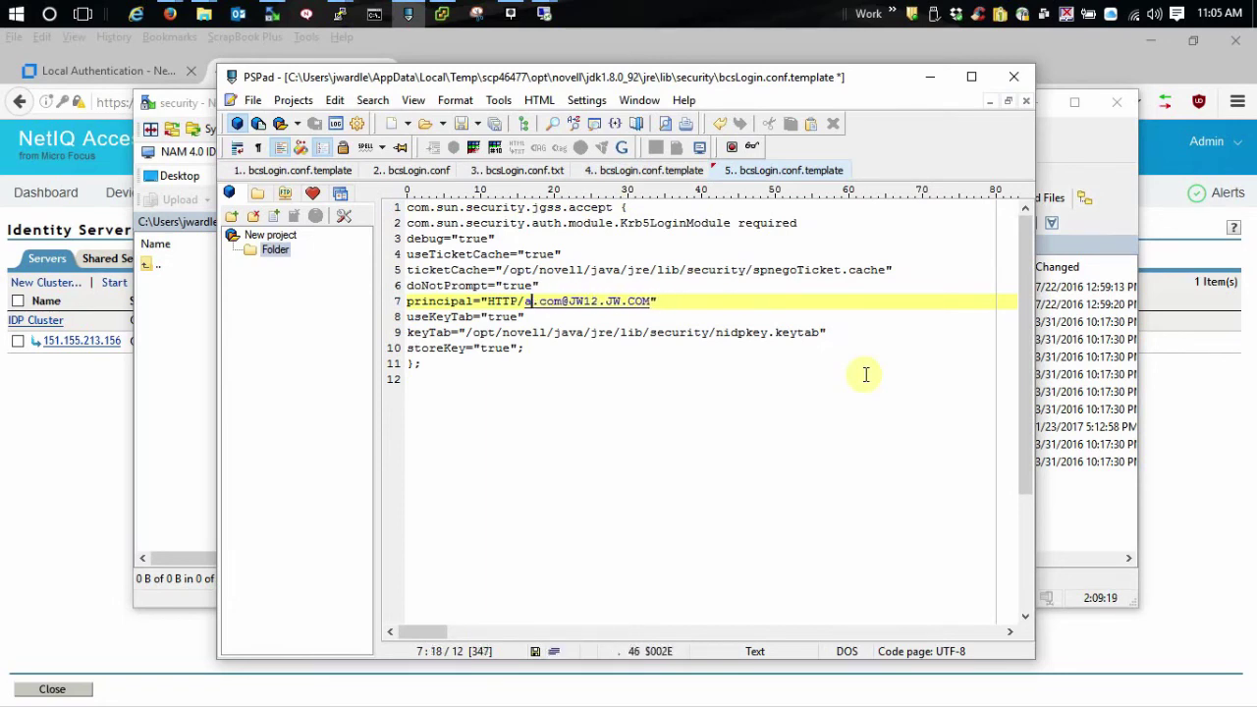
pyautogui.write('idp.')
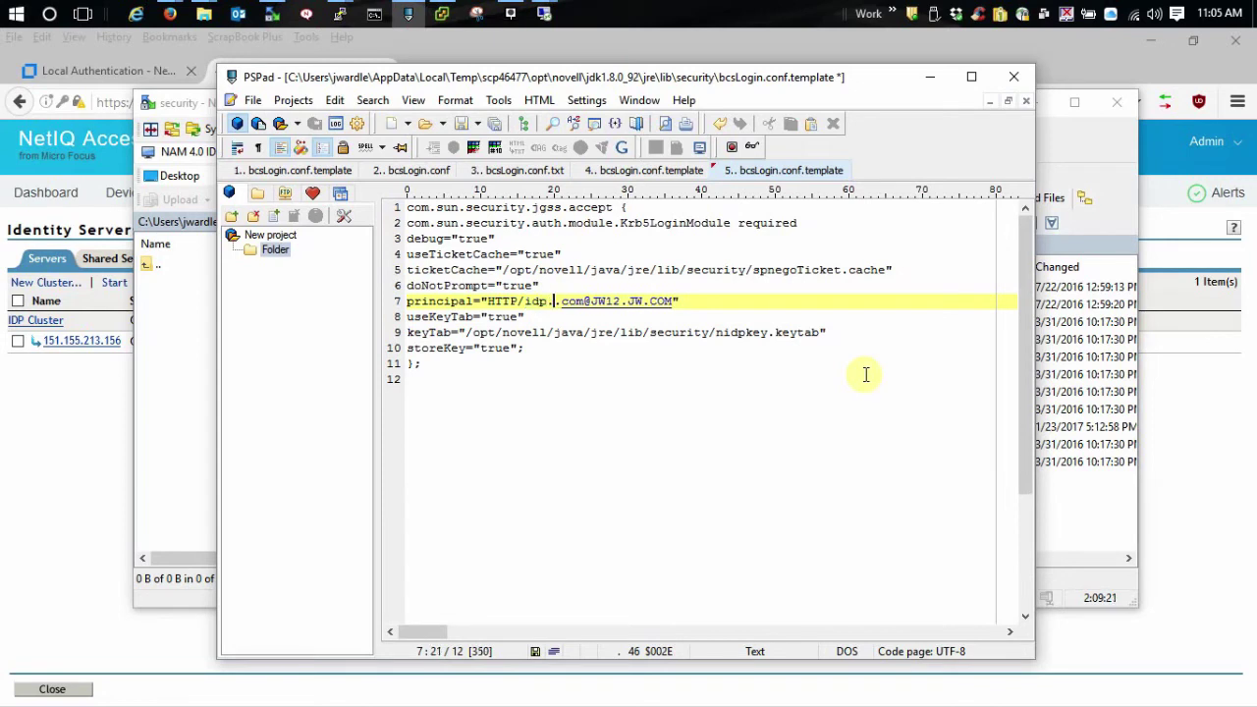
pyautogui.write('jw4')
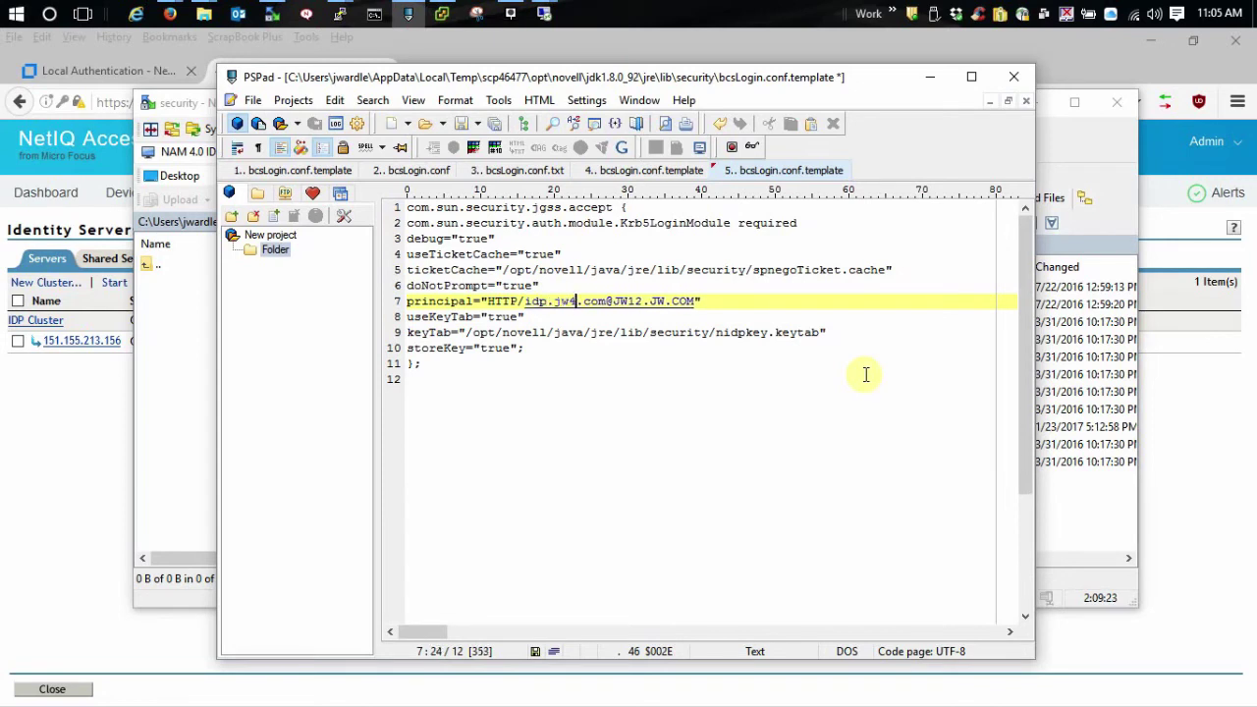
pyautogui.click(757, 411)
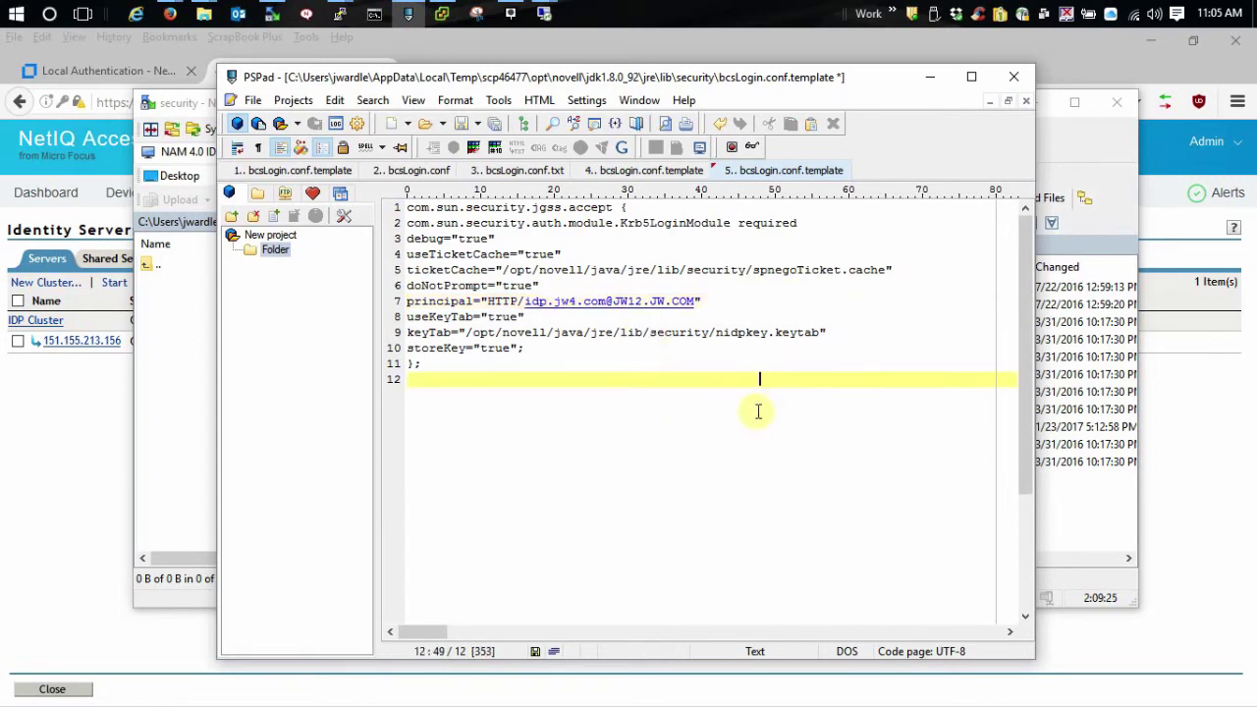
# Save a copy of bcsLogin.conf.template into the Desktop\Kerberos folder.
pyautogui.click(477, 123)
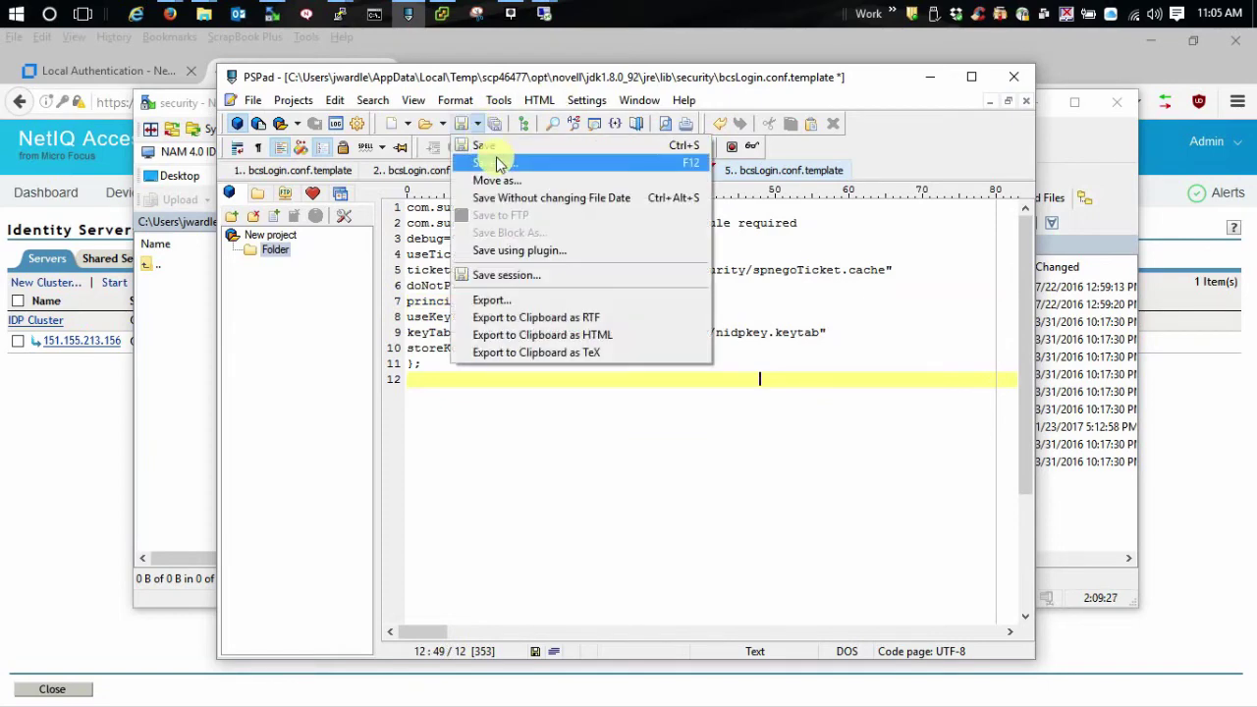
pyautogui.click(496, 159)
pyautogui.click(698, 363)
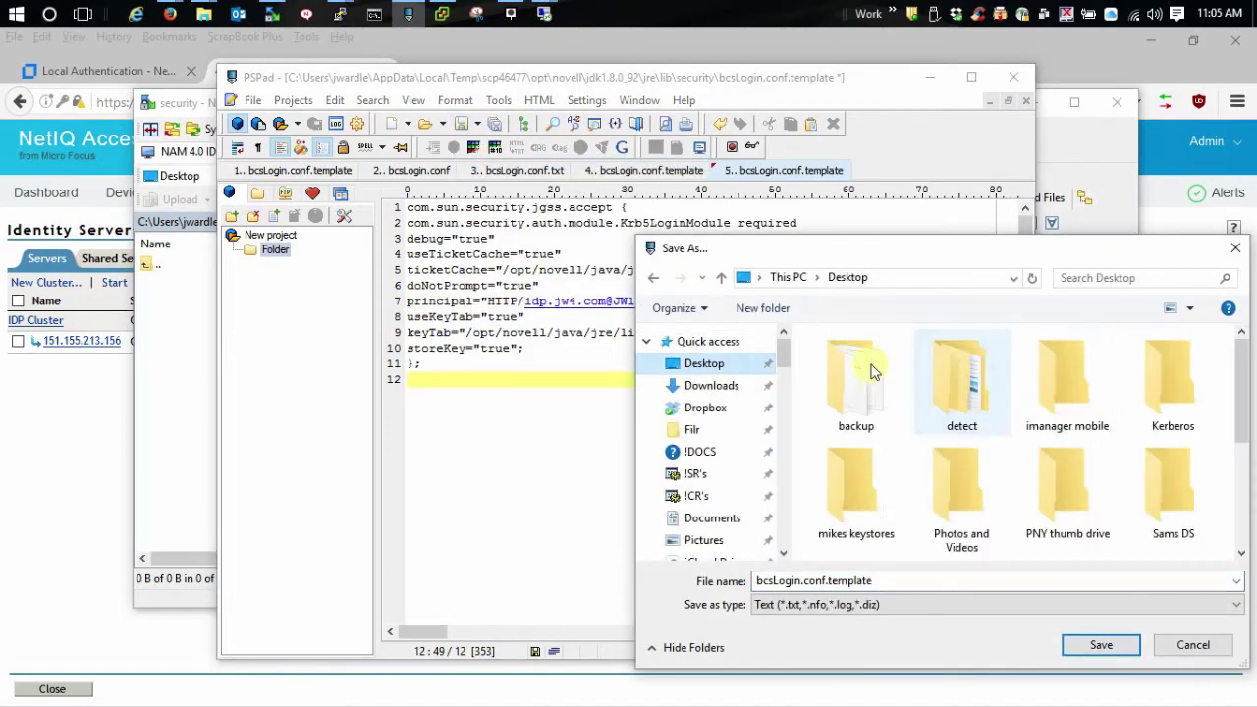
pyautogui.doubleClick(1162, 374)
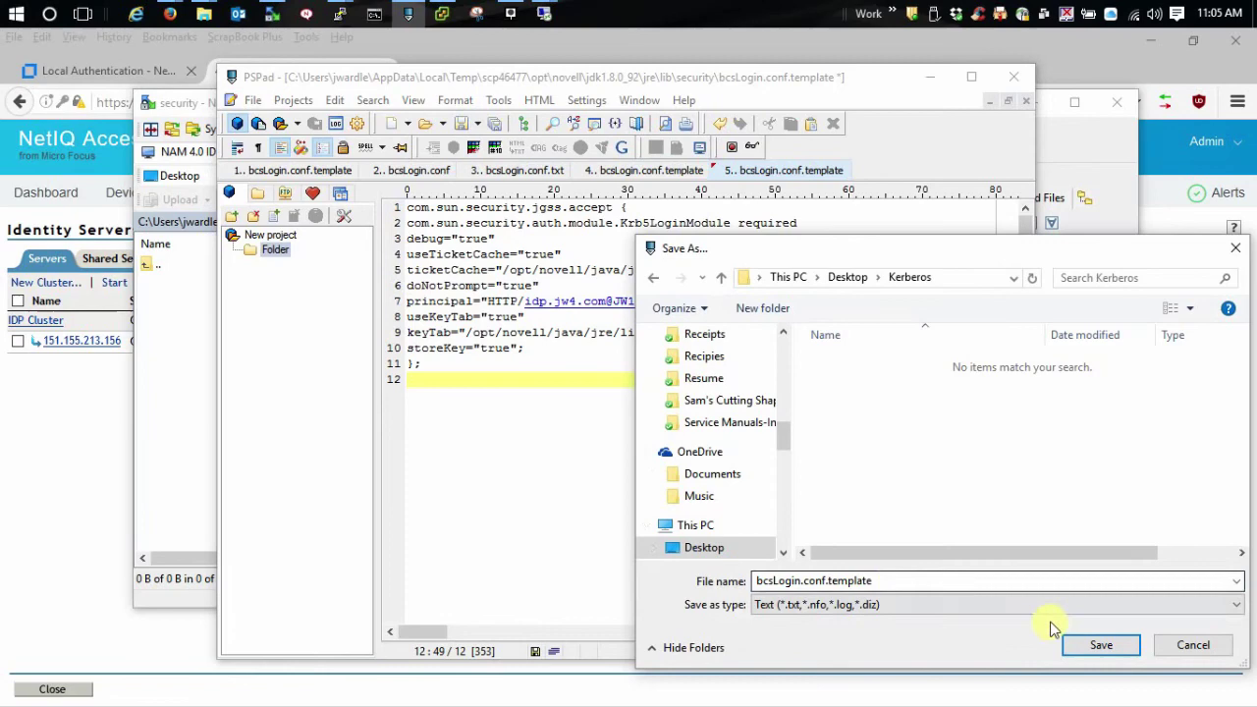
pyautogui.click(1097, 645)
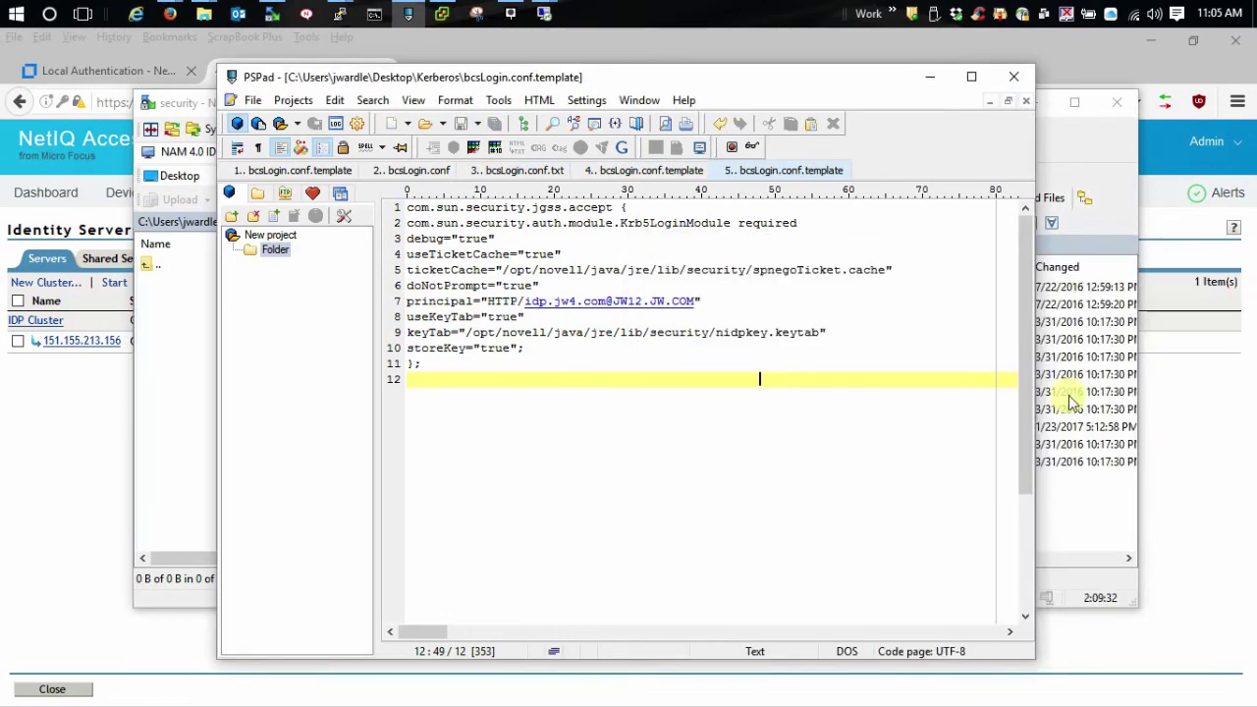
# Rename the local copy to bcsLogin.conf and upload it into the server's jre/lib/security folder.
pyautogui.click(933, 85)
pyautogui.click(297, 285)
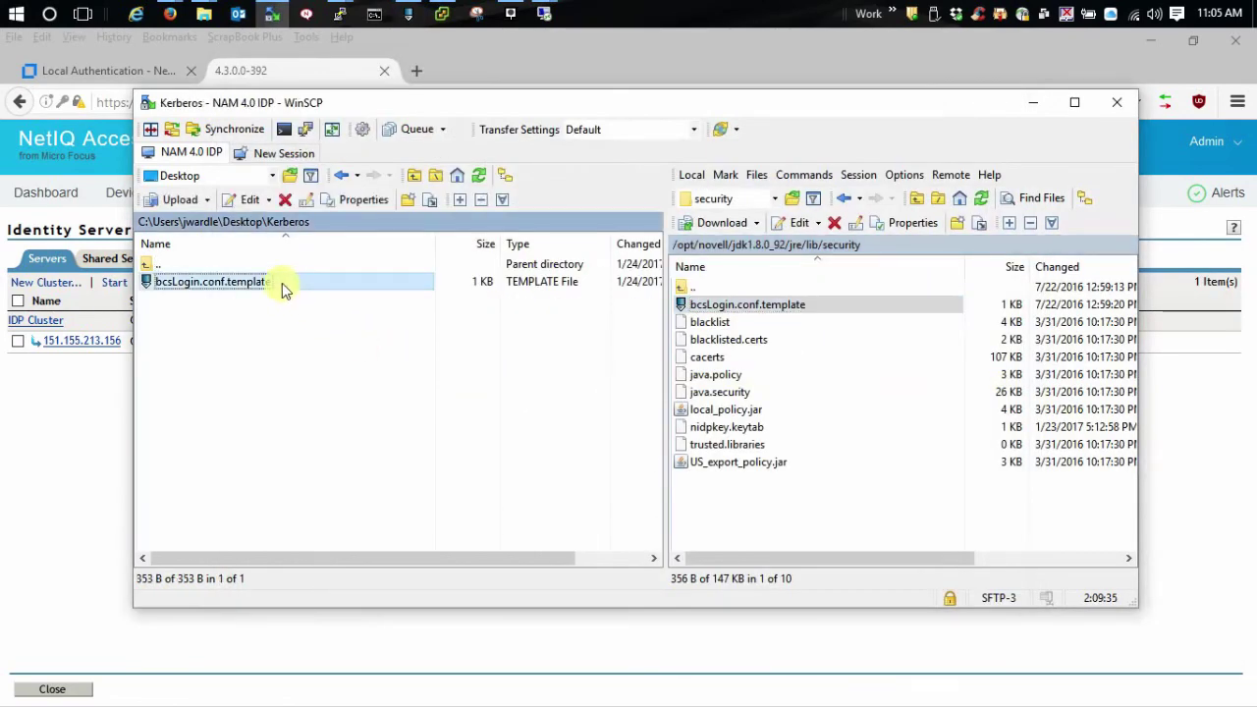
pyautogui.click(281, 283)
pyautogui.press('BackSpace')
pyautogui.press('BackSpace')
pyautogui.press('BackSpace')
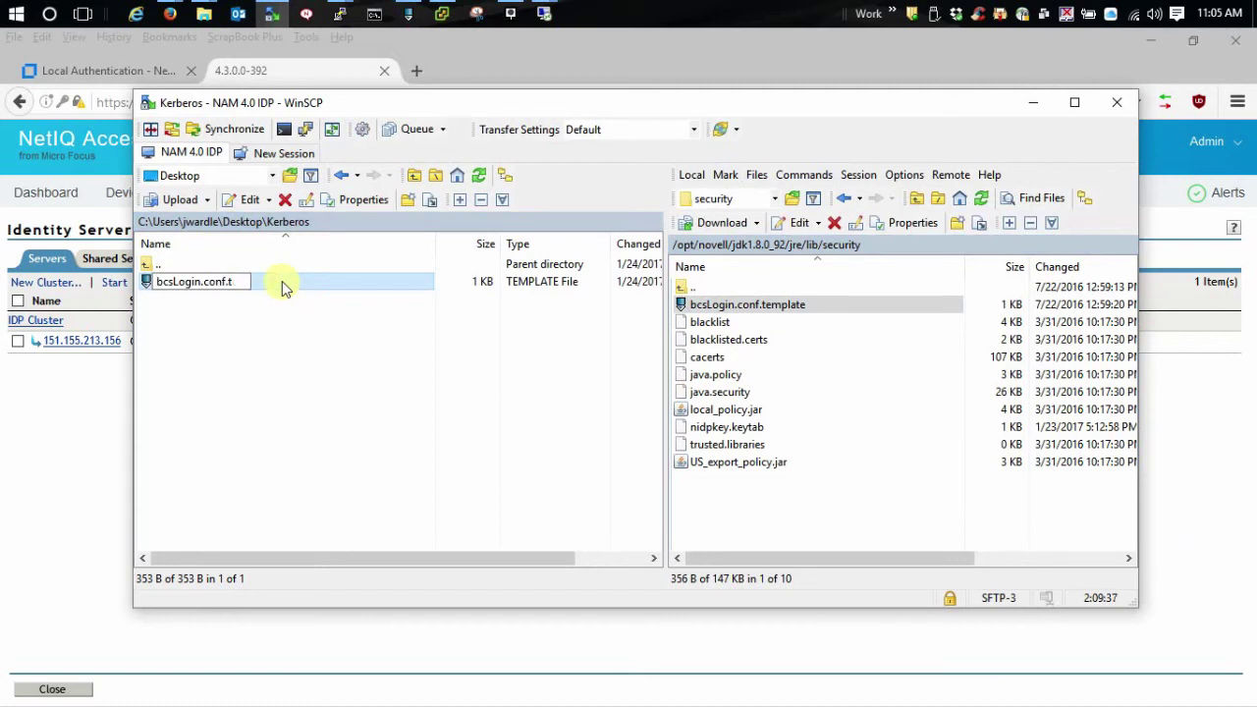
pyautogui.press('BackSpace')
pyautogui.press('BackSpace')
pyautogui.press('Return')
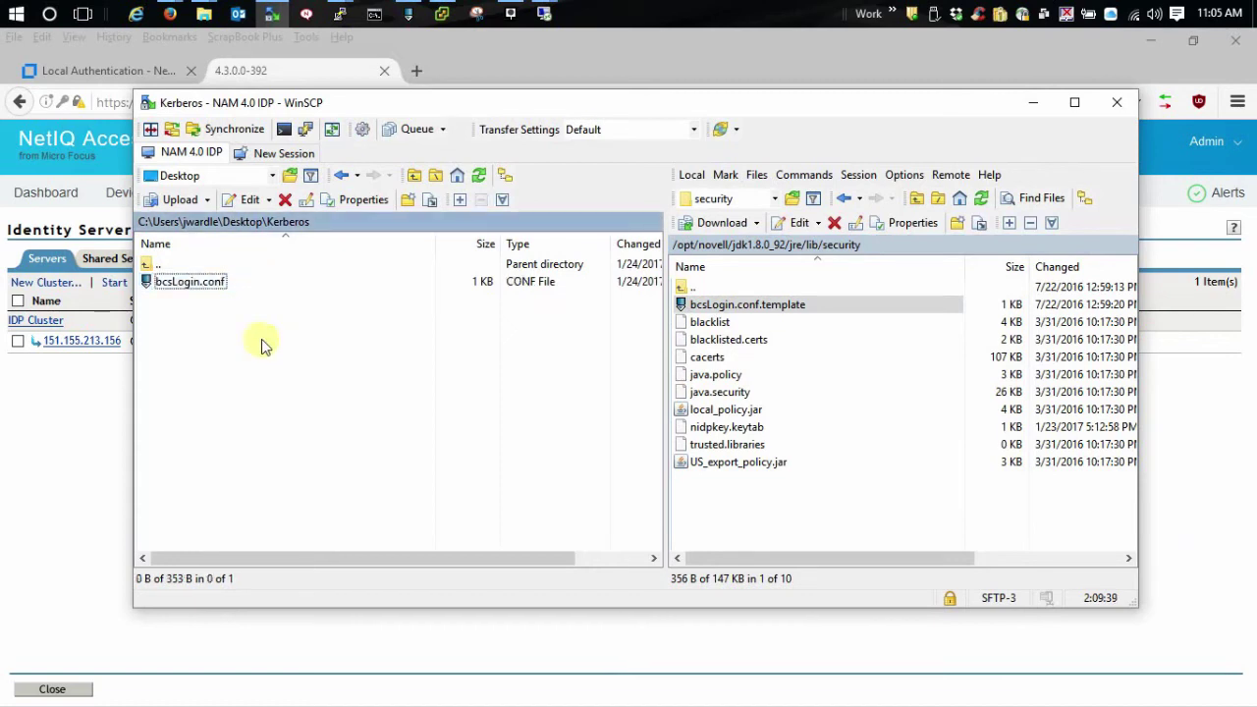
pyautogui.moveTo(167, 281); pyautogui.dragTo(756, 504)
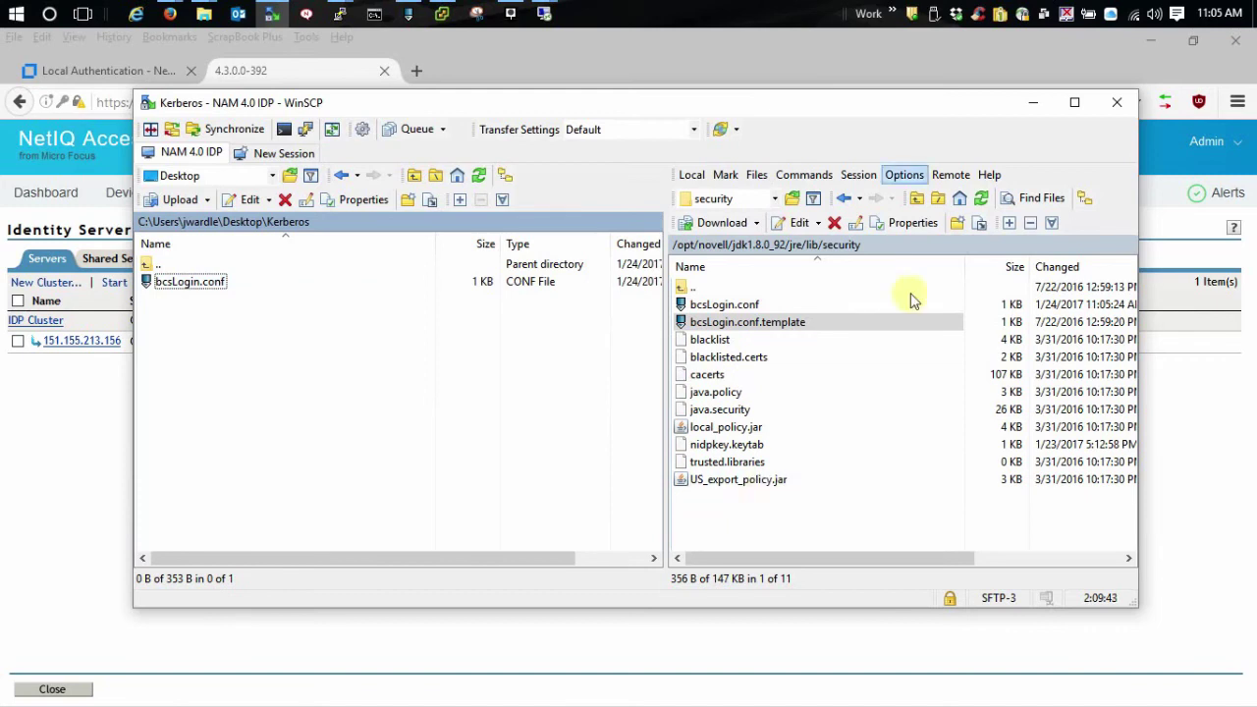
pyautogui.click(1032, 102)
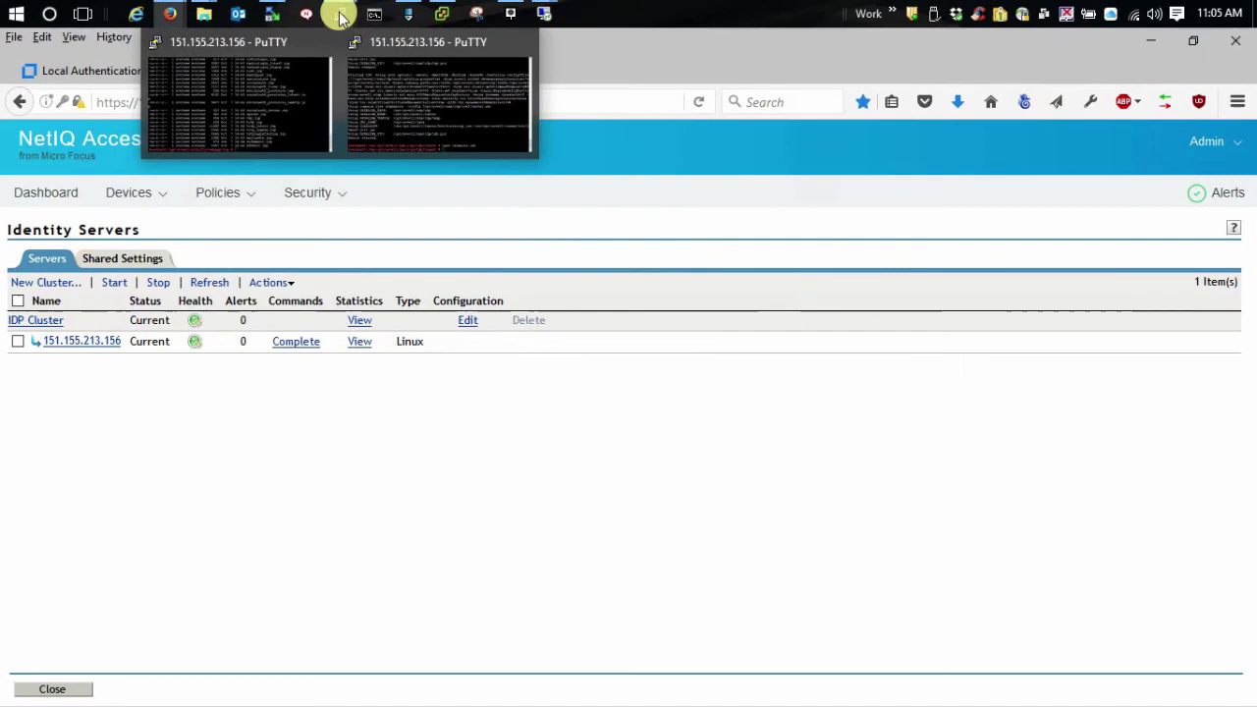
# In PuTTY, clear the screen and empty the catalina.out log with >catalina.out.
pyautogui.click(393, 94)
pyautogui.write('c')
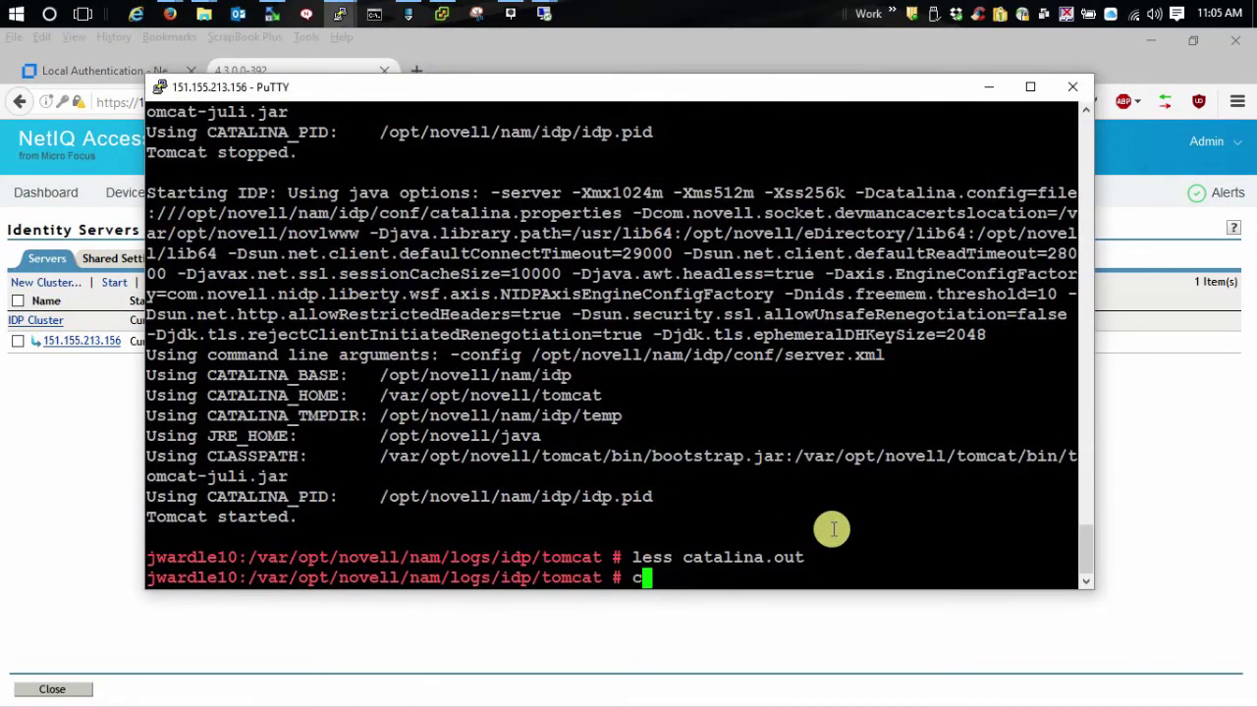
pyautogui.write('lear')
pyautogui.press('Return')
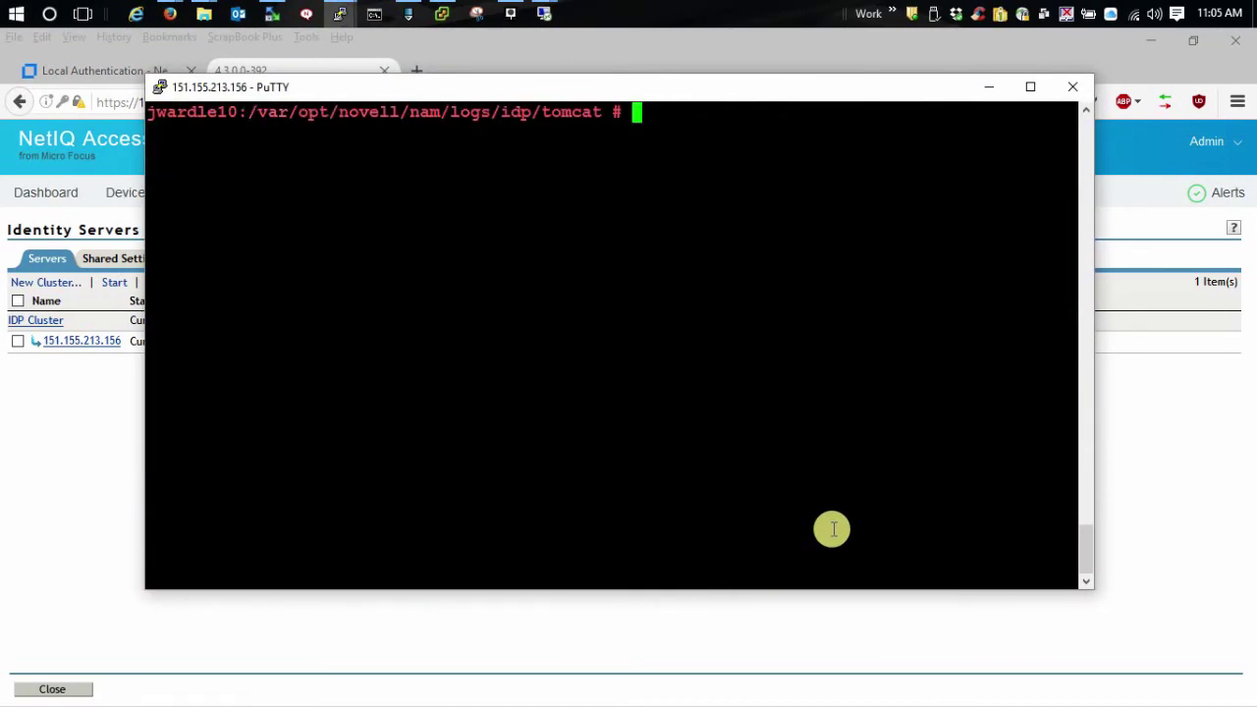
pyautogui.write('>c')
pyautogui.write('le')
pyautogui.press('BackSpace')
pyautogui.press('BackSpace')
pyautogui.write('atalina.out')
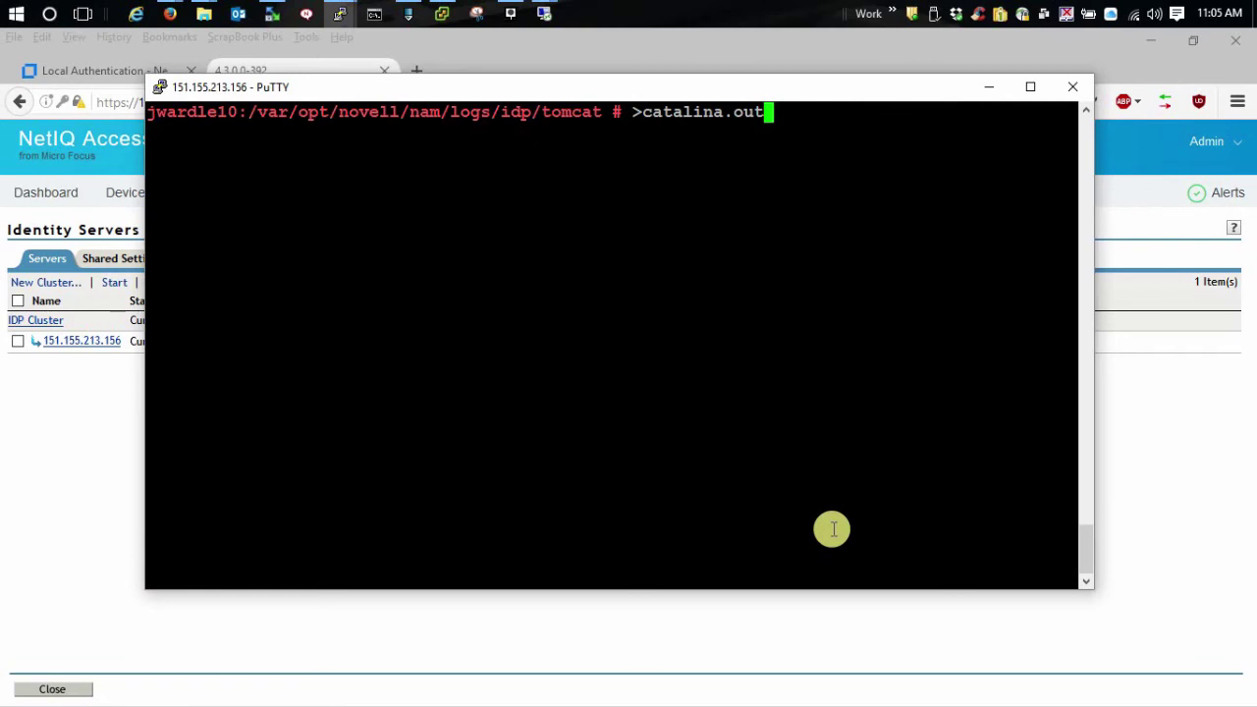
pyautogui.press('Return')
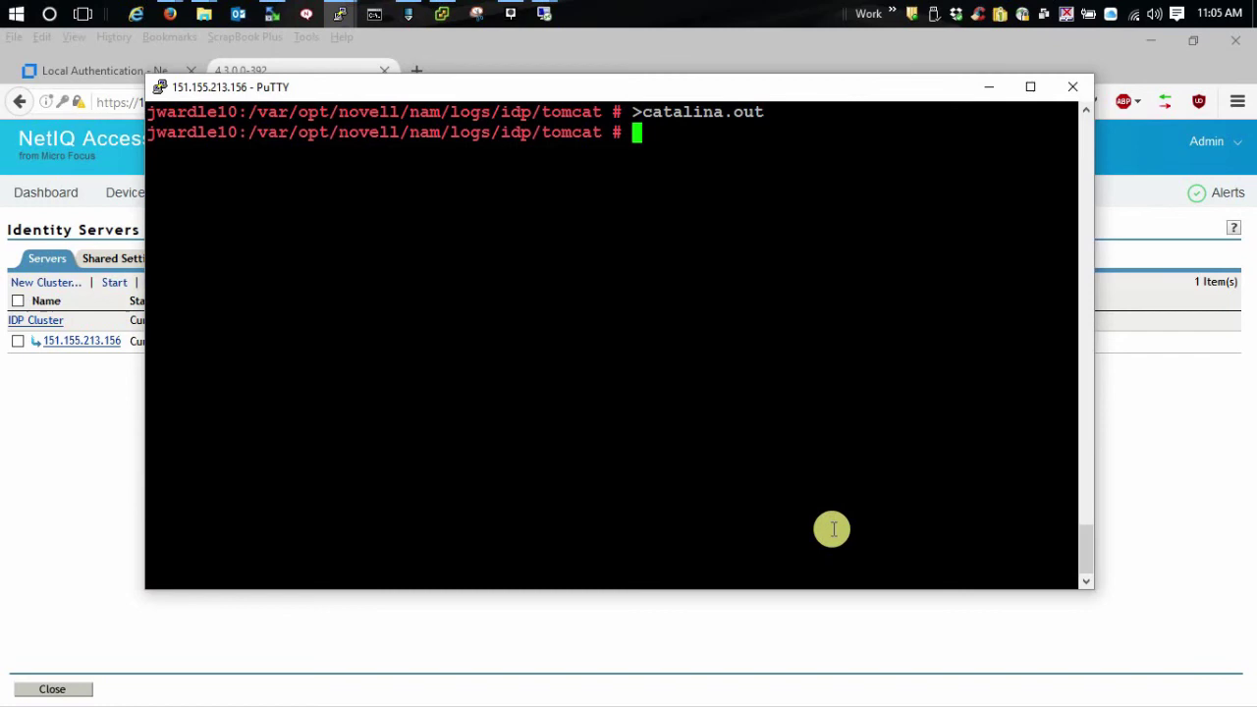
# Restart the IDP service with rcnovell-idp restart.
pyautogui.write('r')
pyautogui.write('cn')
pyautogui.write('ovell-i')
pyautogui.press('Tab')
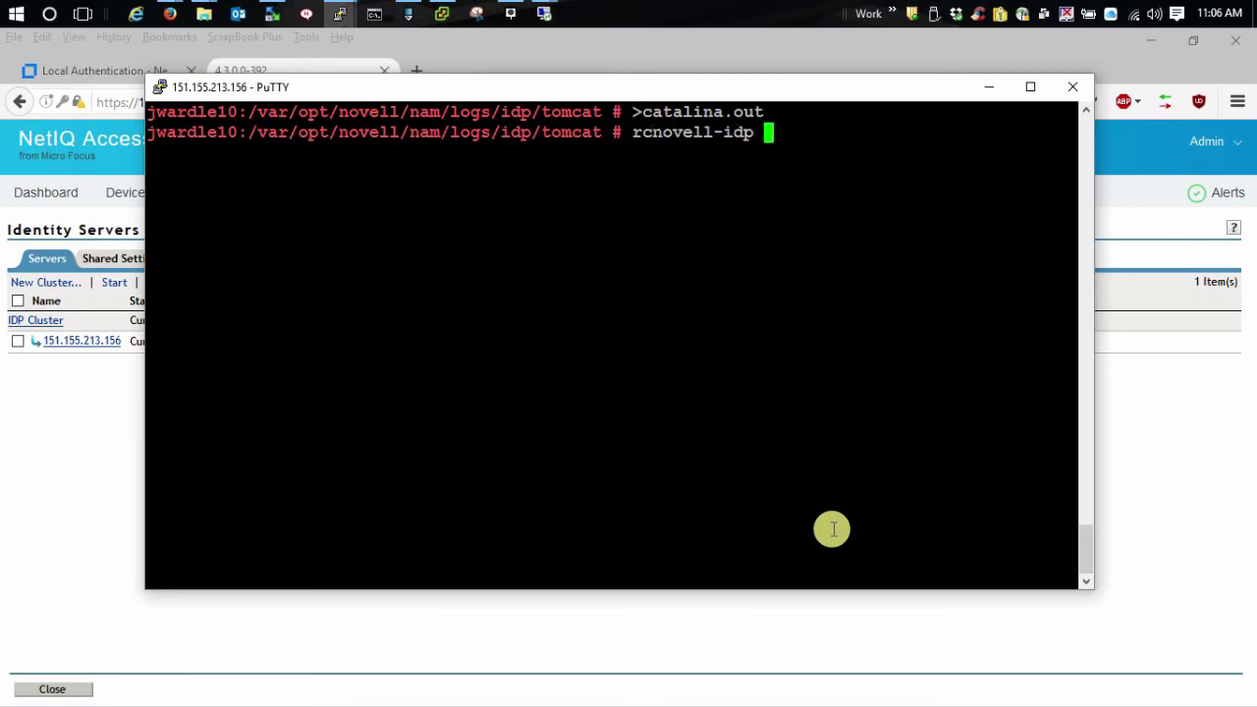
pyautogui.write('restart')
pyautogui.press('Return')
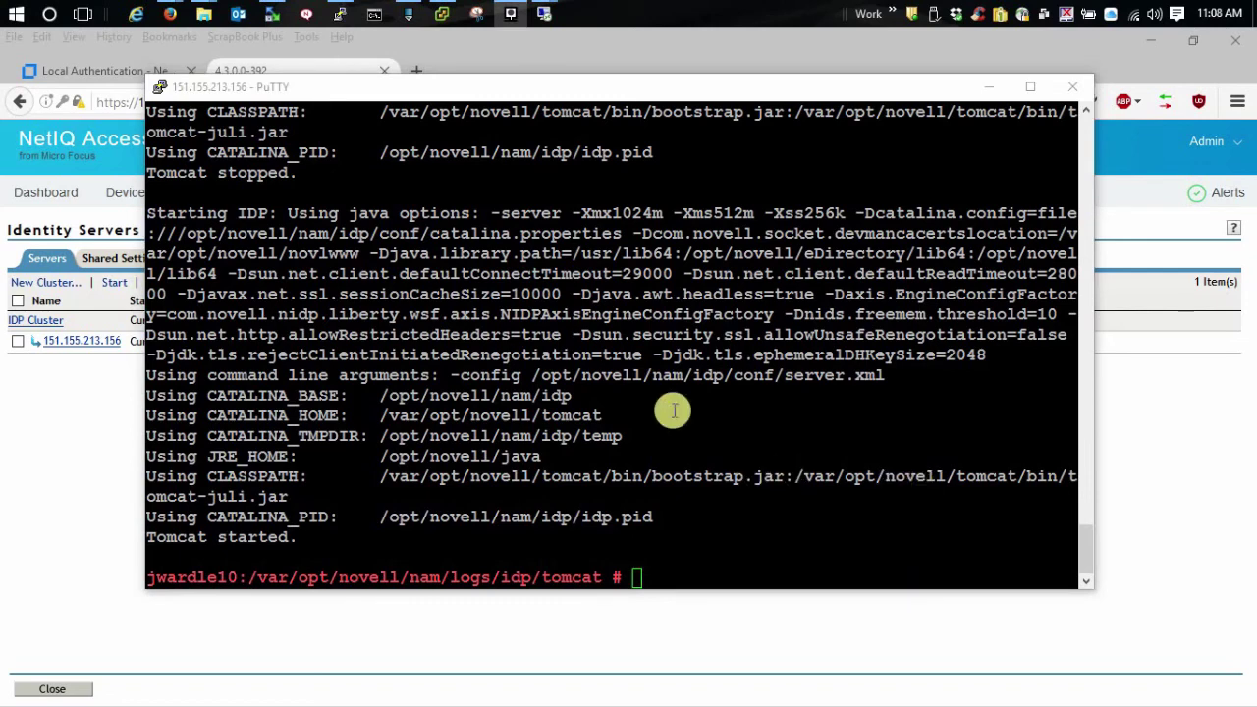
# Open catalina.out in less and find the Commit Succeeded entry with its preceding Kerberos lines.
pyautogui.click(748, 577)
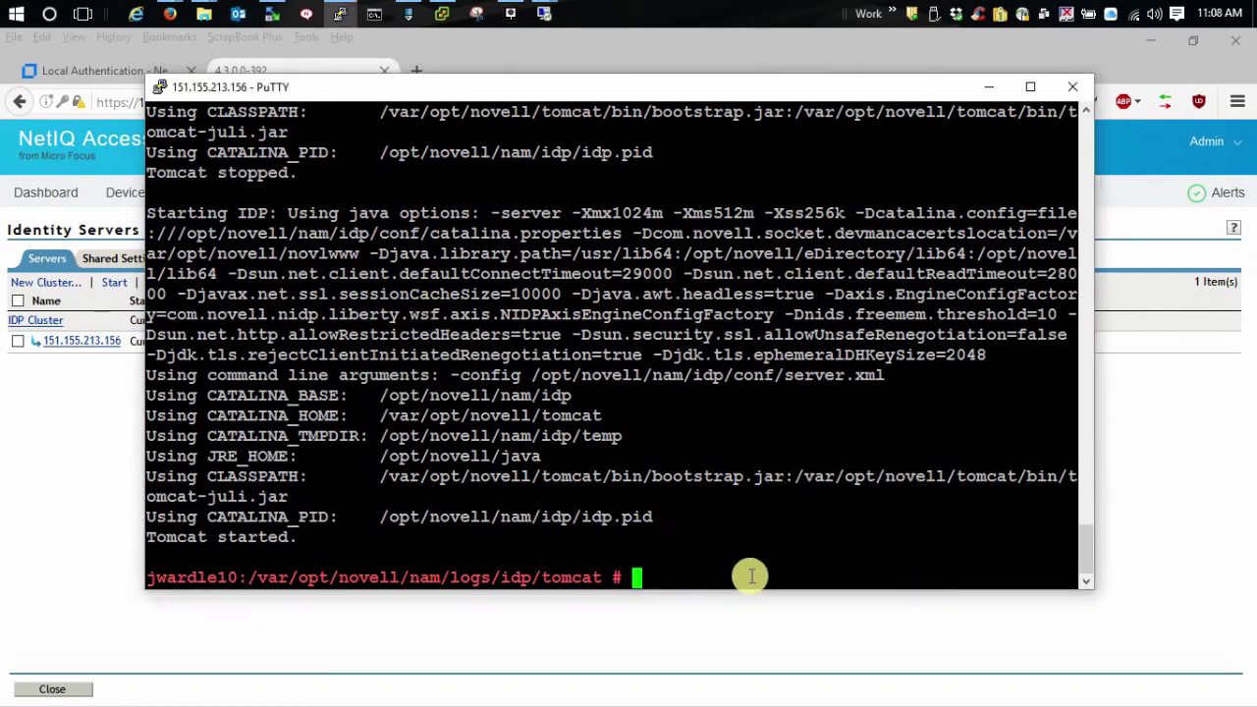
pyautogui.write('less cat')
pyautogui.press('Tab')
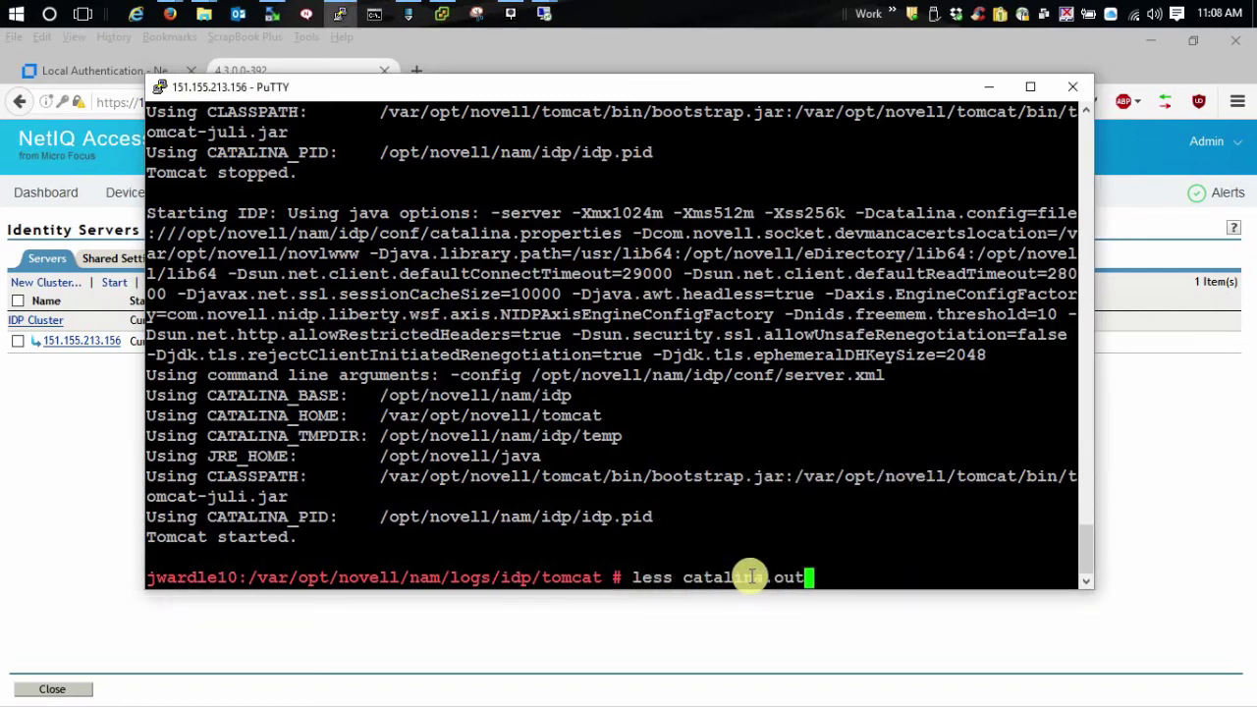
pyautogui.press('Return')
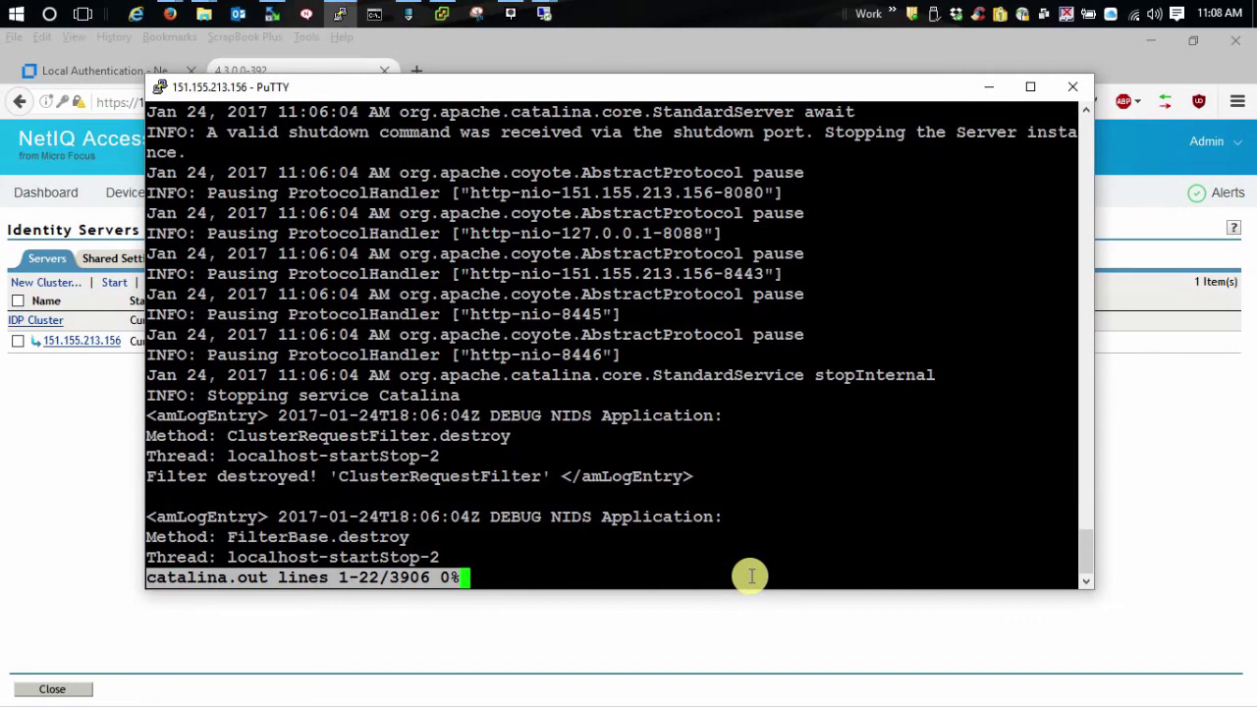
pyautogui.write('/')
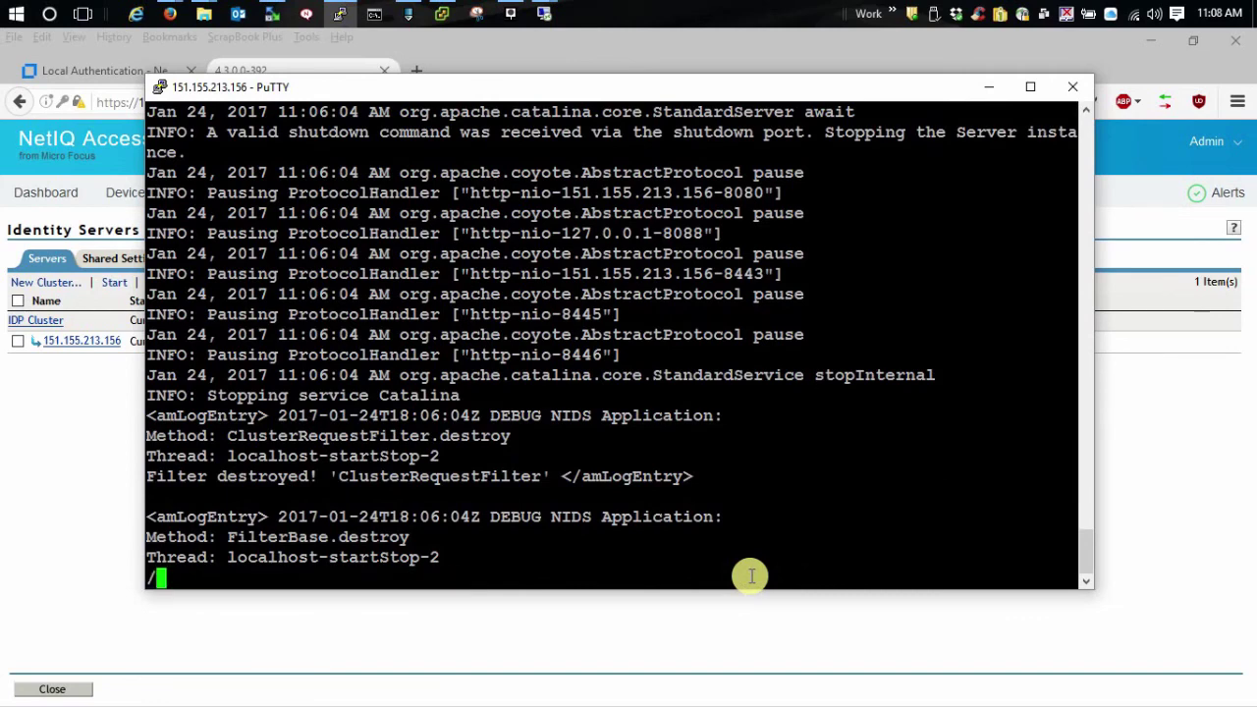
pyautogui.write('Commit')
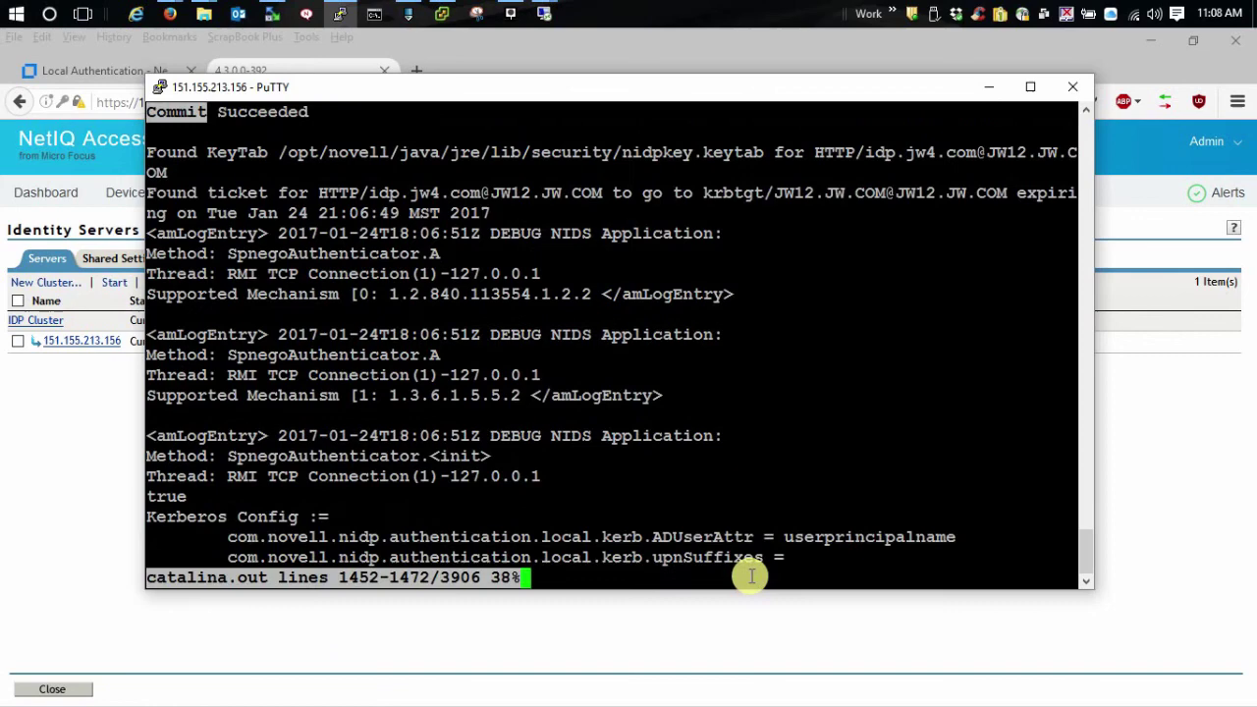
pyautogui.press('Up')
pyautogui.press('Up')
pyautogui.press('Up')
pyautogui.press('Up')
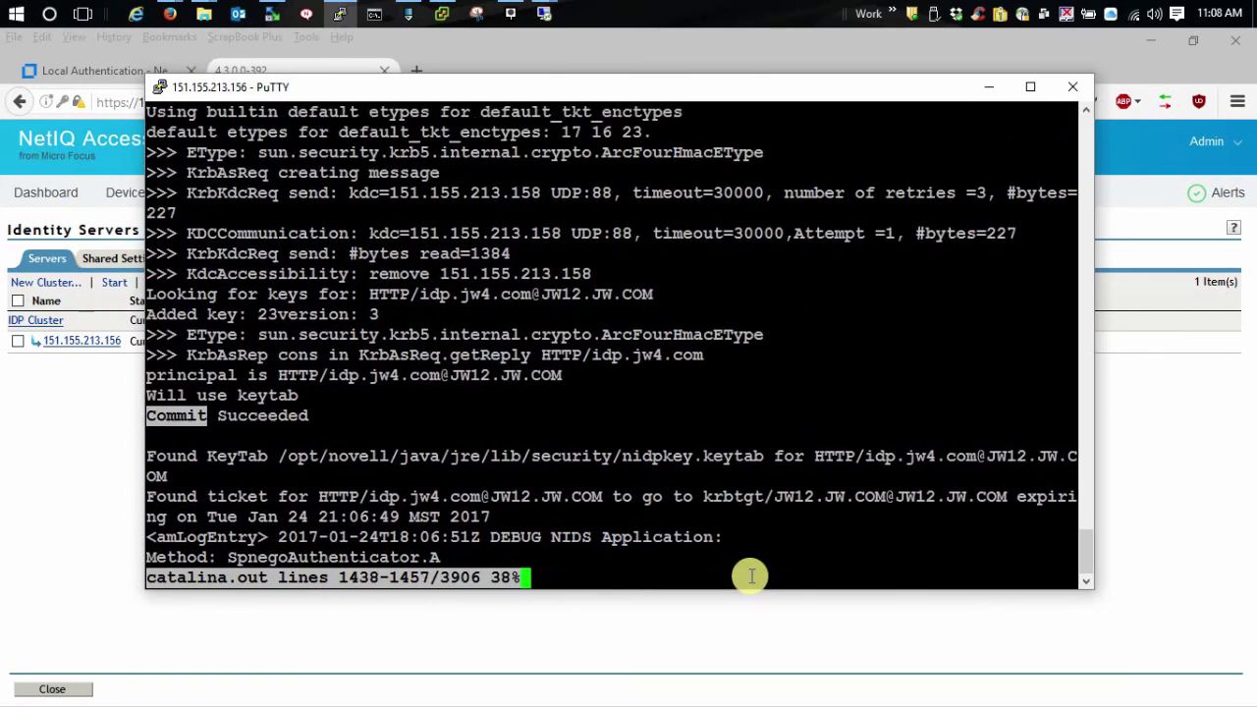
pyautogui.press('Up')
pyautogui.press('Up')
pyautogui.press('Up')
pyautogui.press('Up')
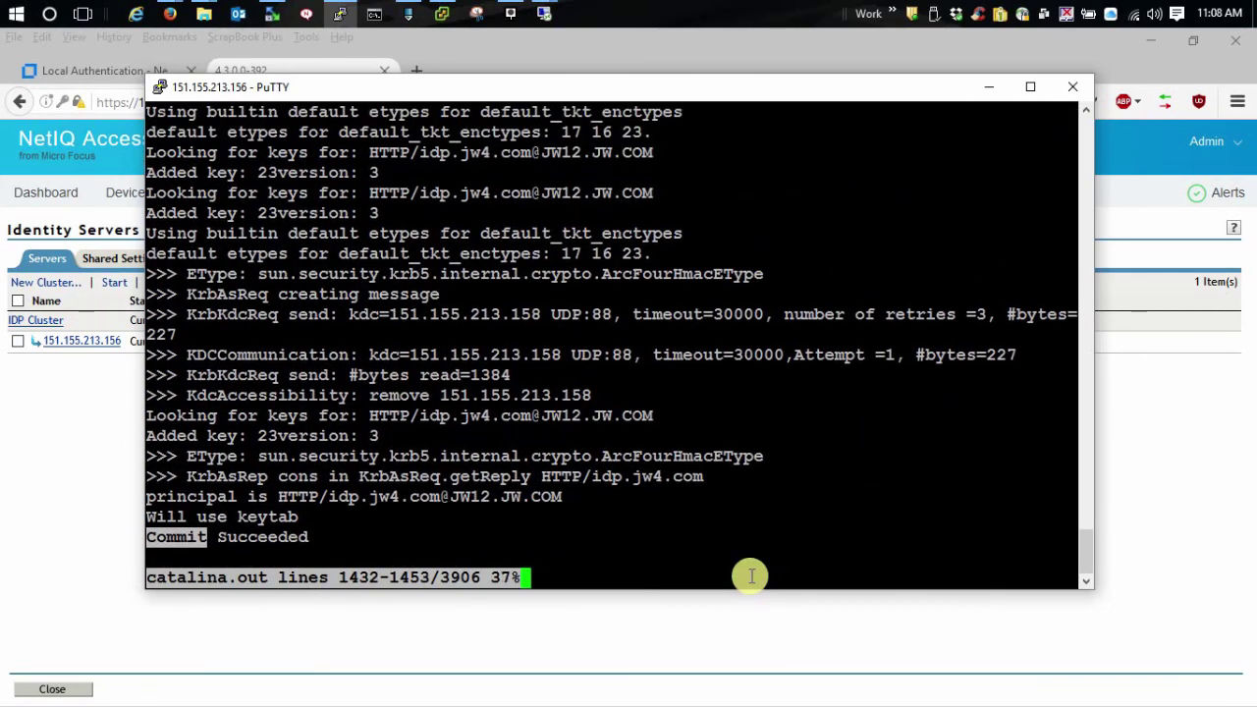